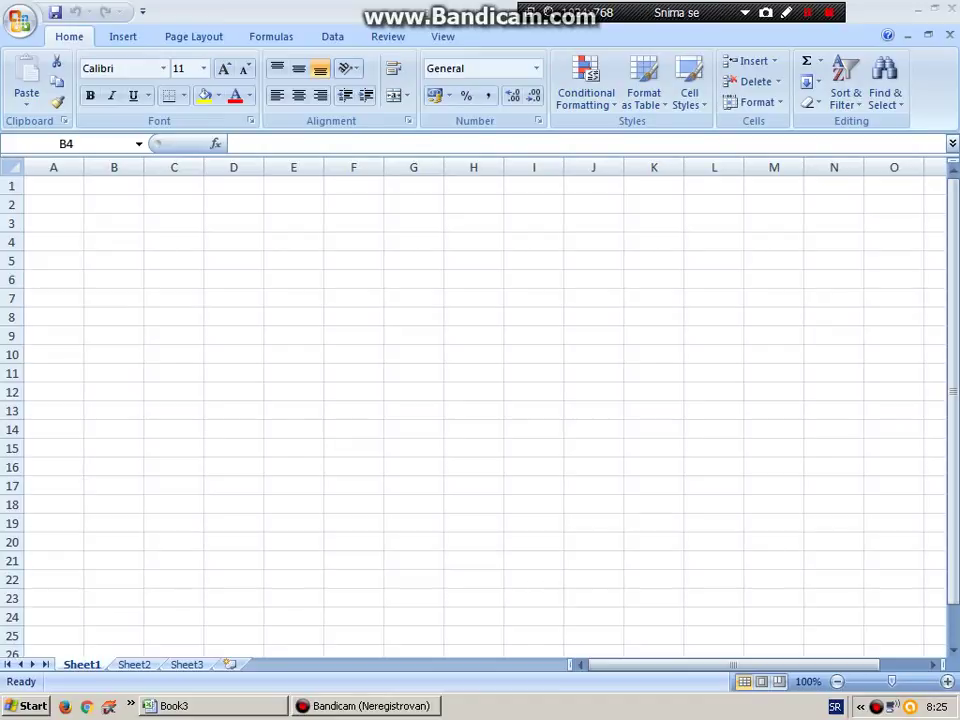
Select D5:N23 and apply the Check Cell style, giving it grey fill and double borders.
{"action": "key", "text": "alt+Tab"}
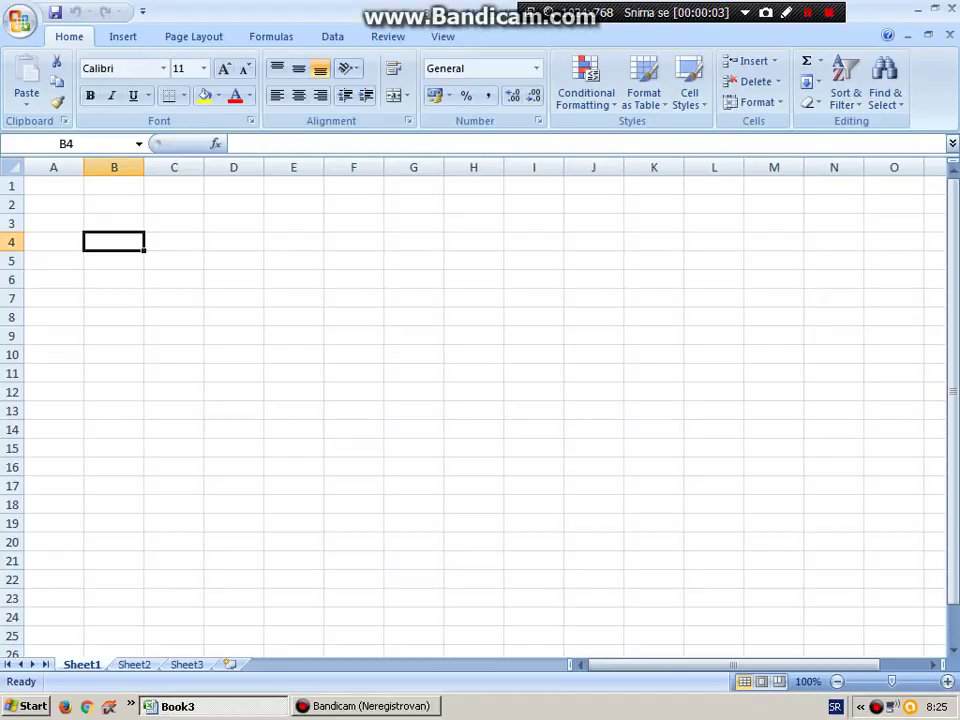
{"action": "left_click_drag", "start_coordinate": [233, 298], "coordinate": [773, 523]}
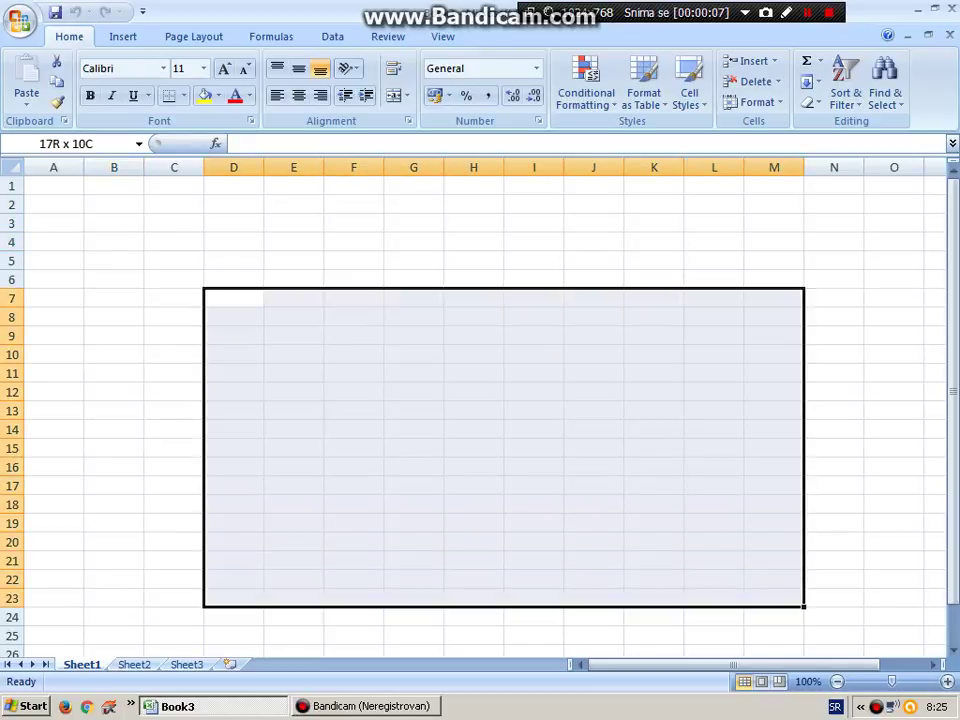
{"action": "left_click_drag", "start_coordinate": [773, 523], "coordinate": [773, 598]}
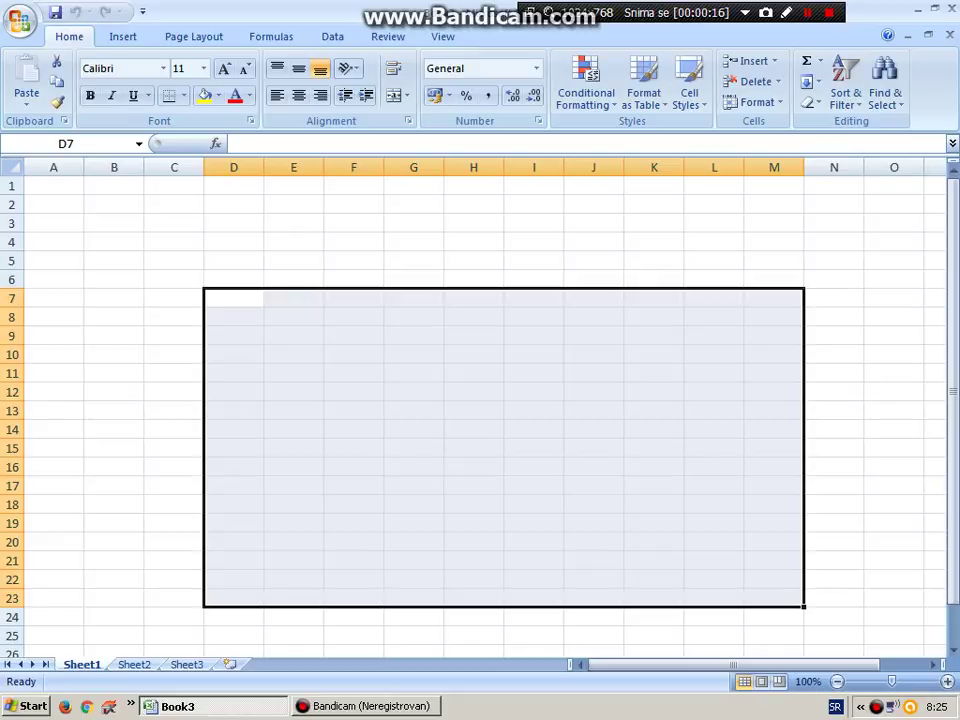
{"action": "left_click", "coordinate": [233, 317]}
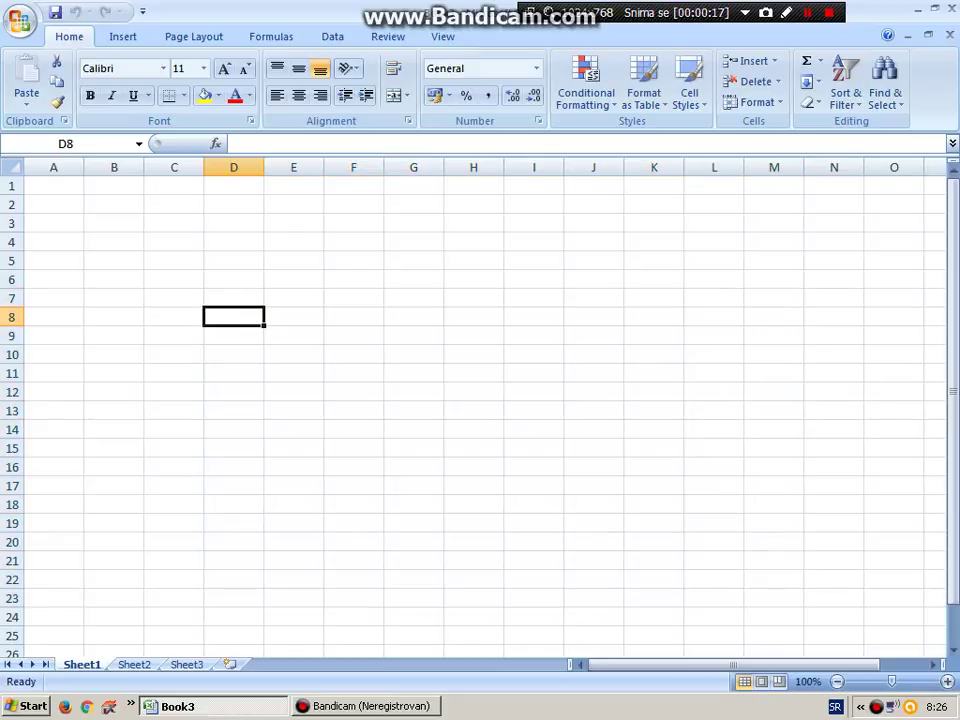
{"action": "left_click", "coordinate": [113, 242]}
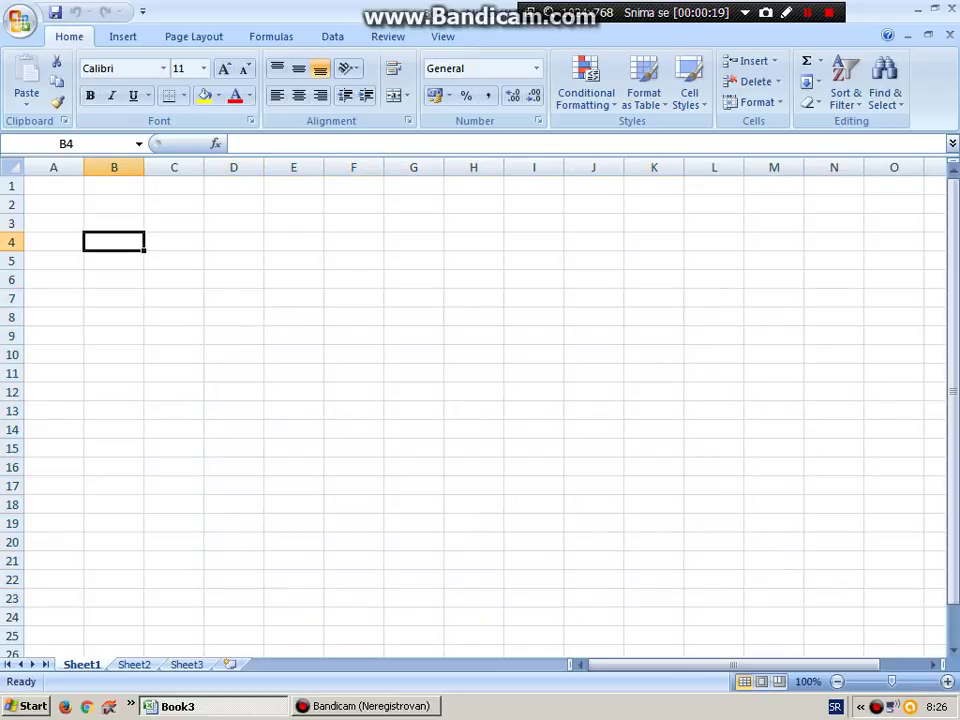
{"action": "left_click", "coordinate": [234, 261]}
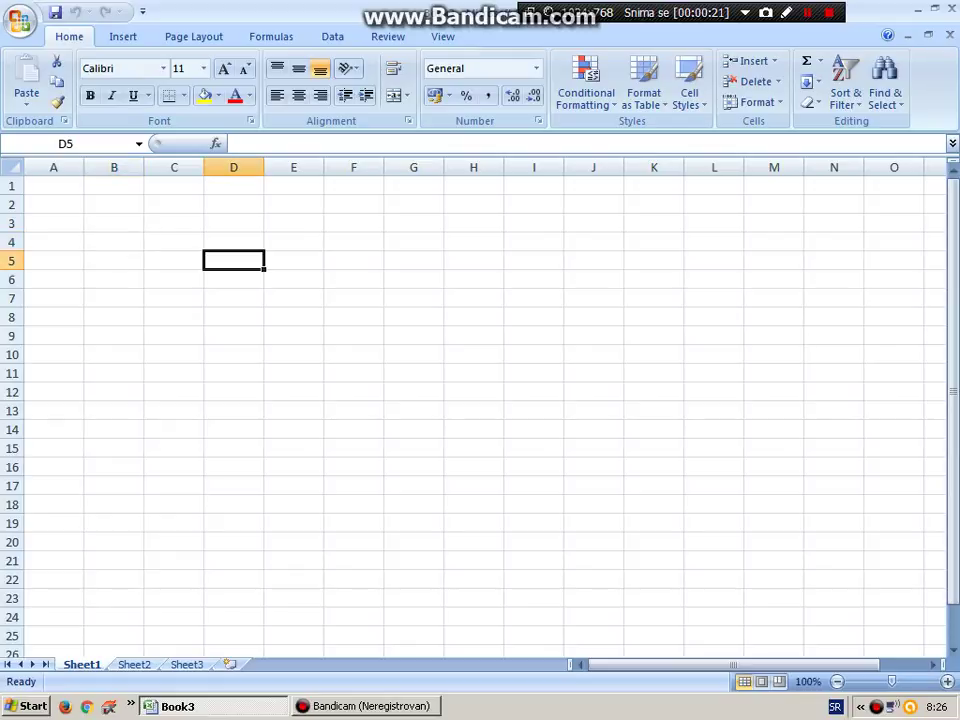
{"action": "left_click", "coordinate": [294, 242]}
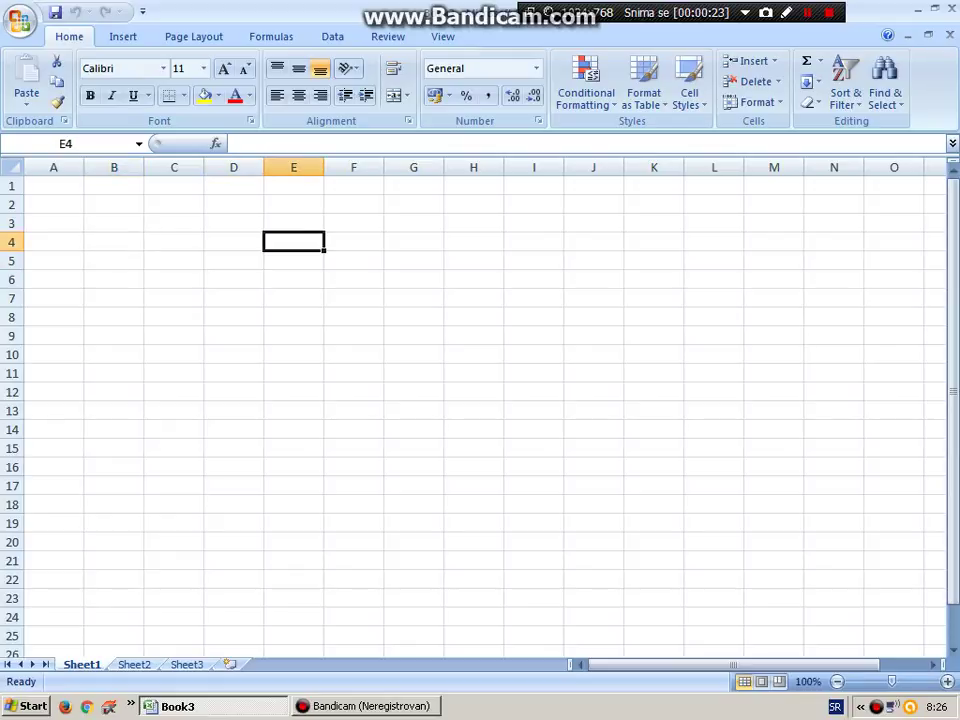
{"action": "mouse_move", "coordinate": [234, 261]}
{"action": "left_mouse_down"}
{"action": "mouse_move", "coordinate": [414, 317]}
{"action": "mouse_move", "coordinate": [834, 561]}
{"action": "mouse_move", "coordinate": [834, 617]}
{"action": "mouse_move", "coordinate": [834, 598]}
{"action": "left_mouse_up"}
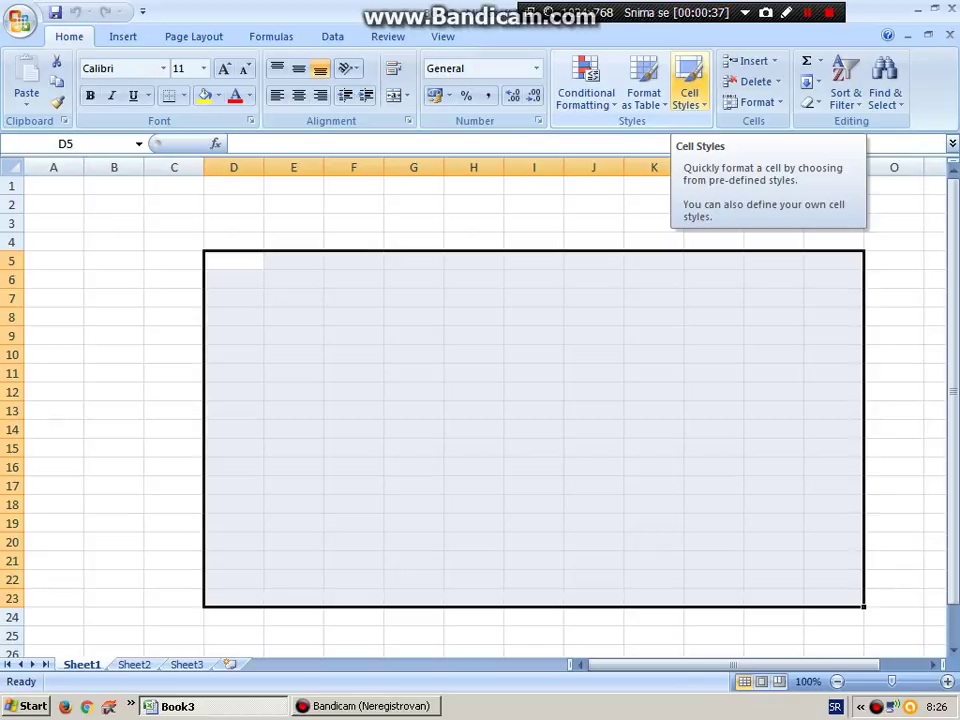
{"action": "left_click", "coordinate": [689, 92]}
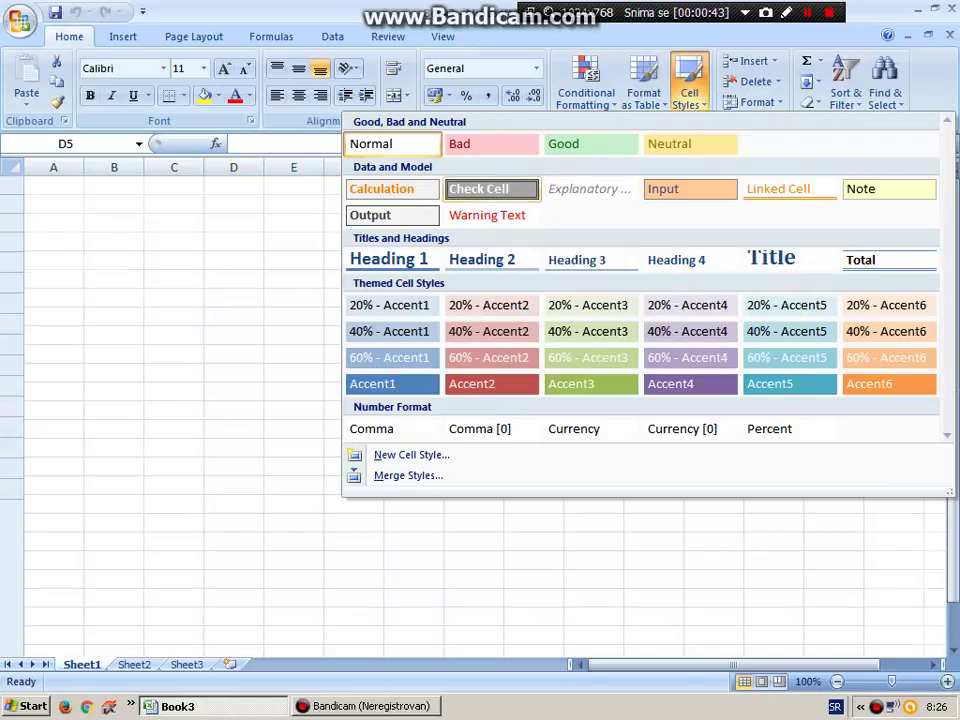
{"action": "left_click", "coordinate": [492, 188]}
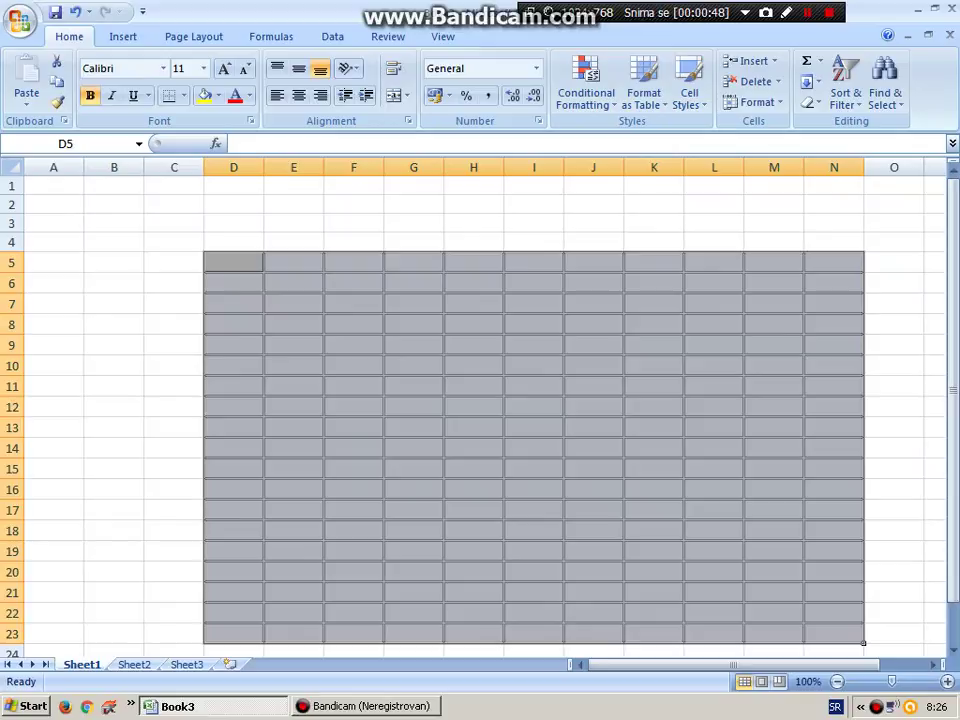
Enter the numbers 1, 2, 3 and 4 in cells D5 through D8.
{"action": "left_click", "coordinate": [293, 324]}
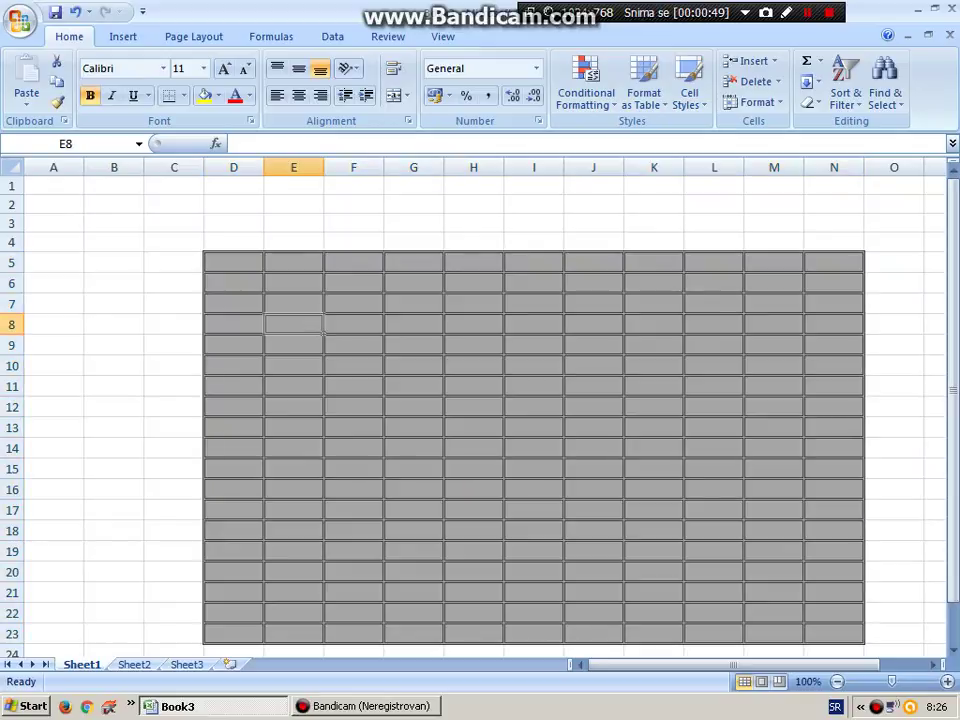
{"action": "left_click", "coordinate": [233, 262]}
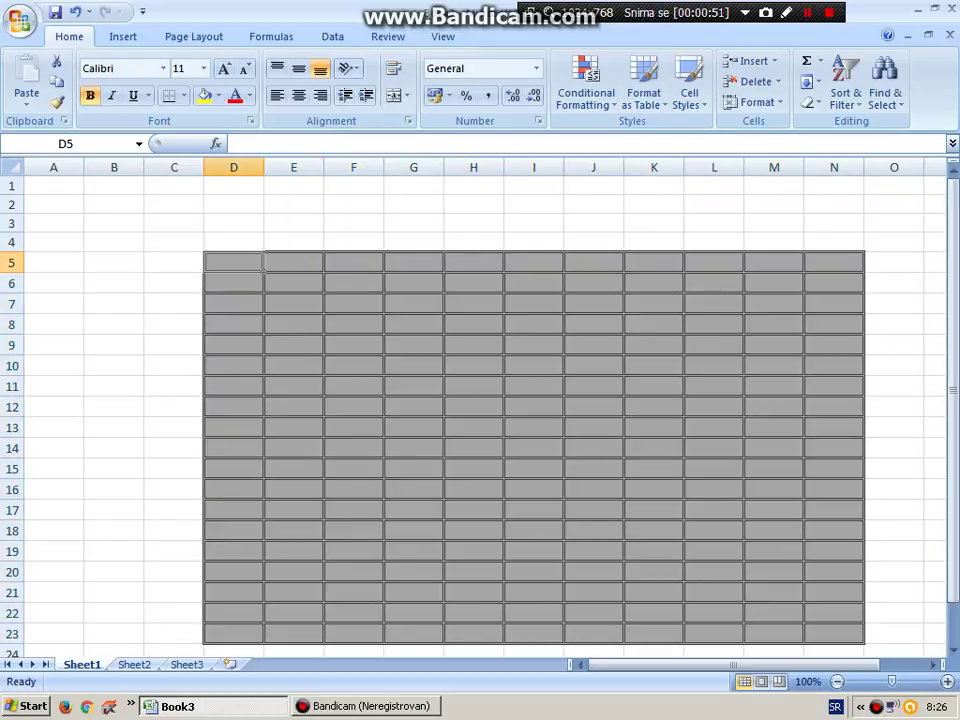
{"action": "type", "text": "1"}
{"action": "key", "text": "Return"}
{"action": "type", "text": "2"}
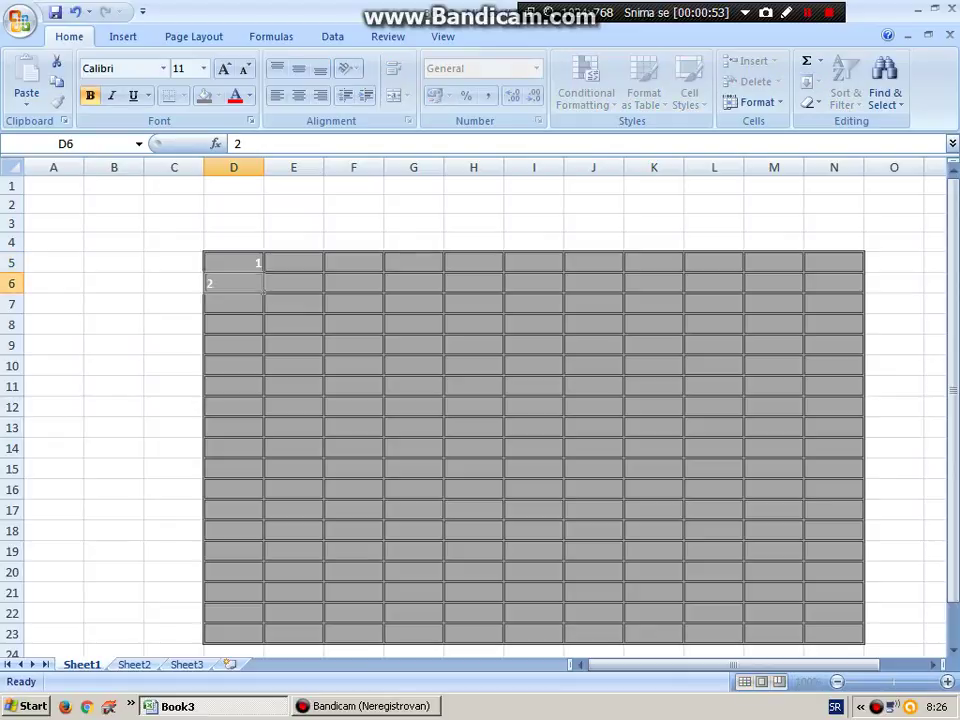
{"action": "key", "text": "Return"}
{"action": "type", "text": "3"}
{"action": "key", "text": "Return"}
{"action": "type", "text": "4"}
{"action": "key", "text": "Return"}
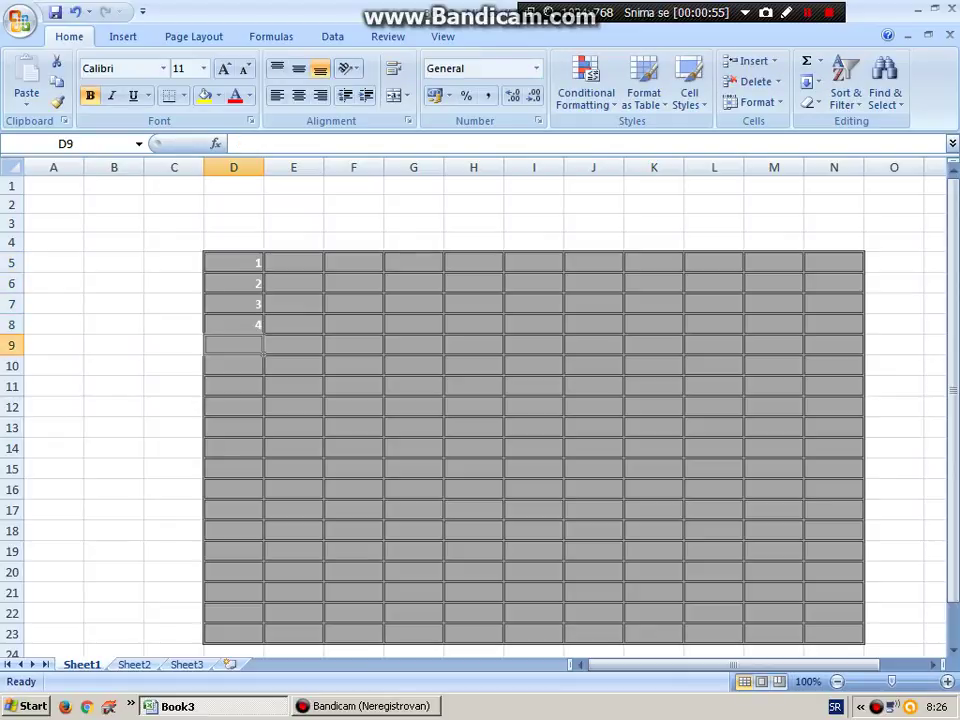
Continue the numbering with 5 through 10 in cells D9 to D14.
{"action": "type", "text": "5"}
{"action": "key", "text": "Return"}
{"action": "type", "text": "6"}
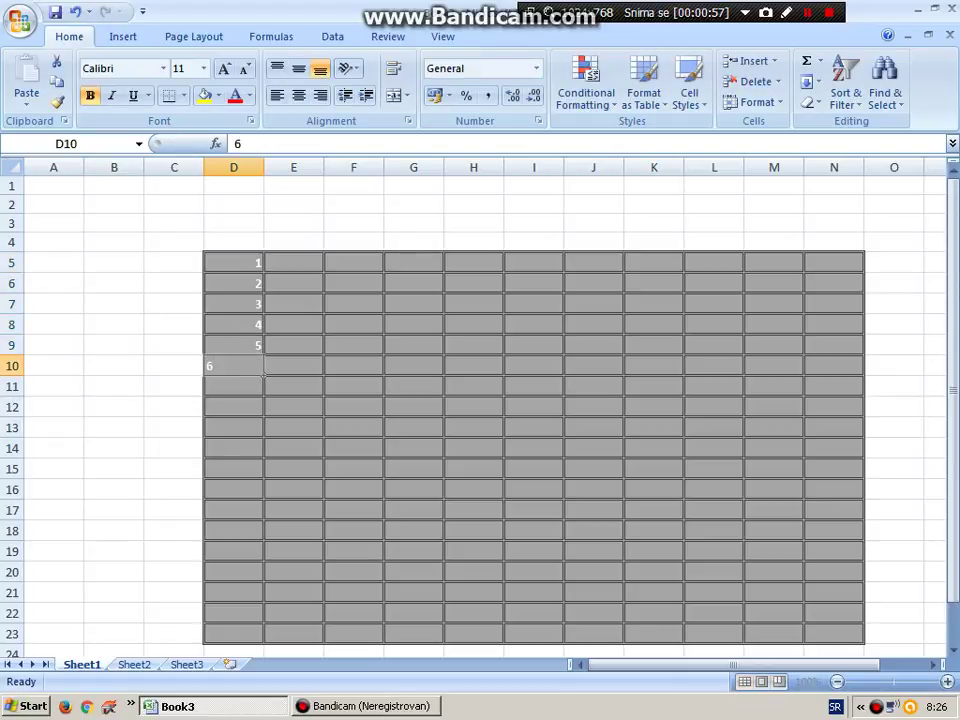
{"action": "key", "text": "Return"}
{"action": "type", "text": "7"}
{"action": "key", "text": "Return"}
{"action": "type", "text": "8"}
{"action": "key", "text": "Return"}
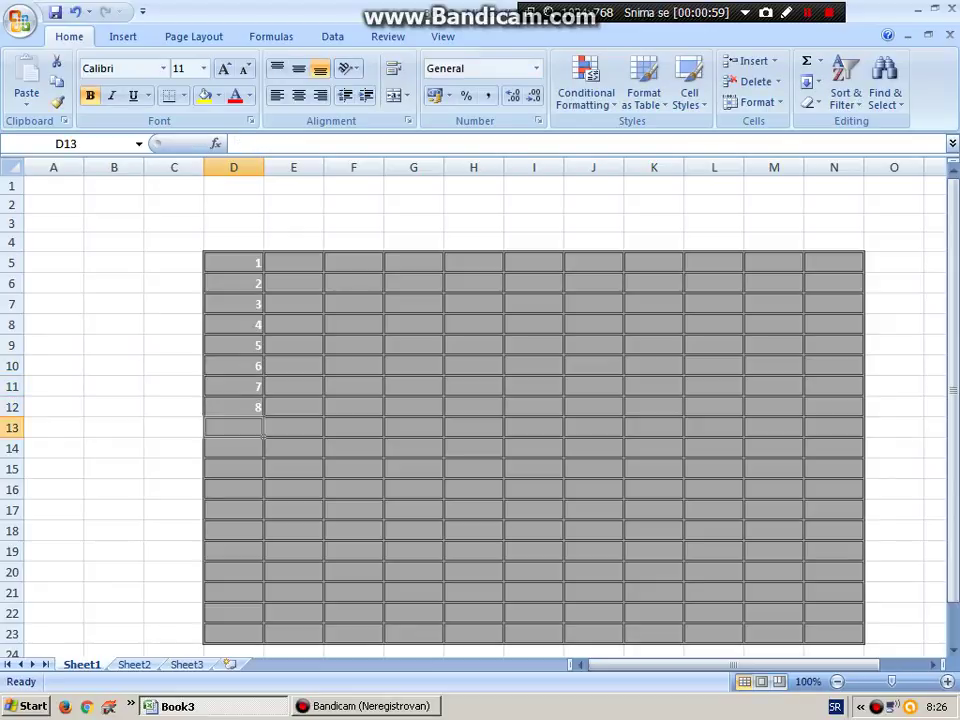
{"action": "type", "text": "9"}
{"action": "key", "text": "Return"}
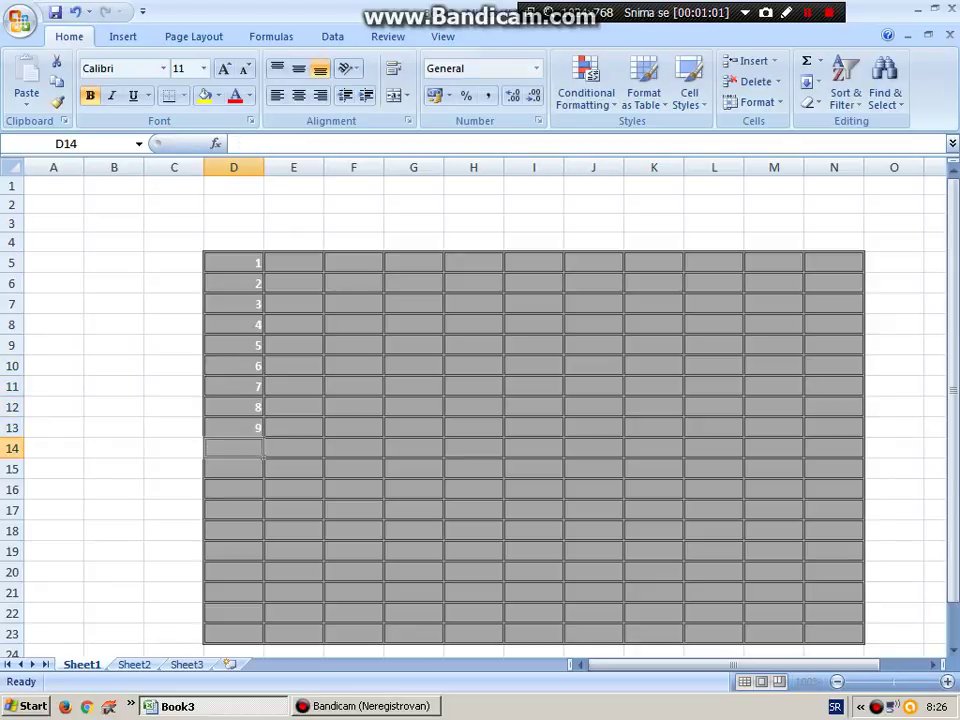
{"action": "type", "text": "10"}
{"action": "key", "text": "Return"}
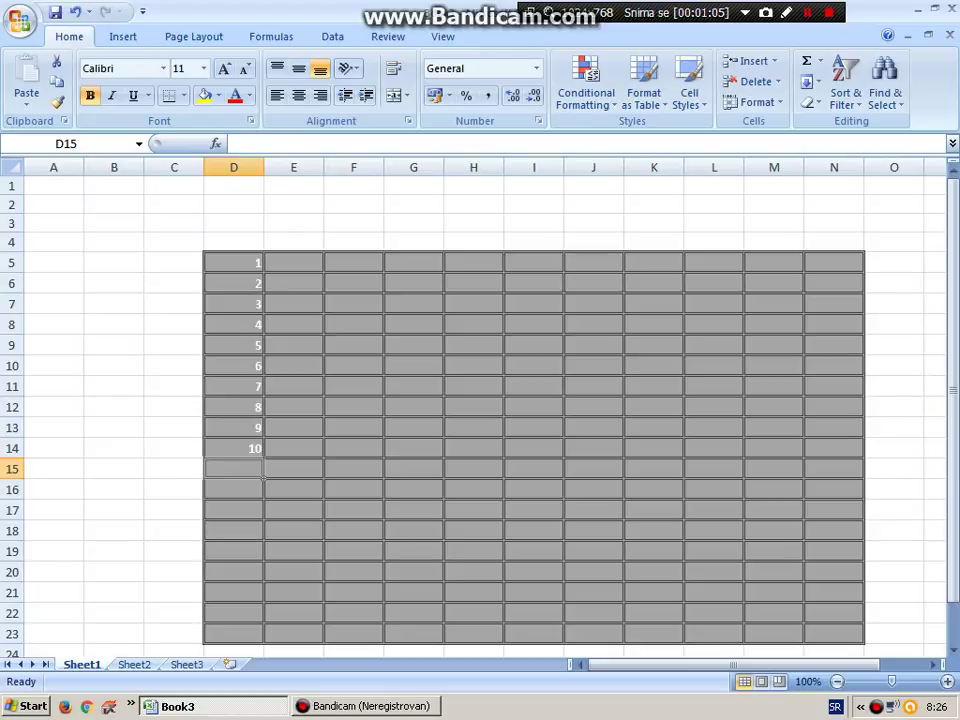
Enter the text sdadasdadsdasd in cell G10.
{"action": "left_click", "coordinate": [438, 368]}
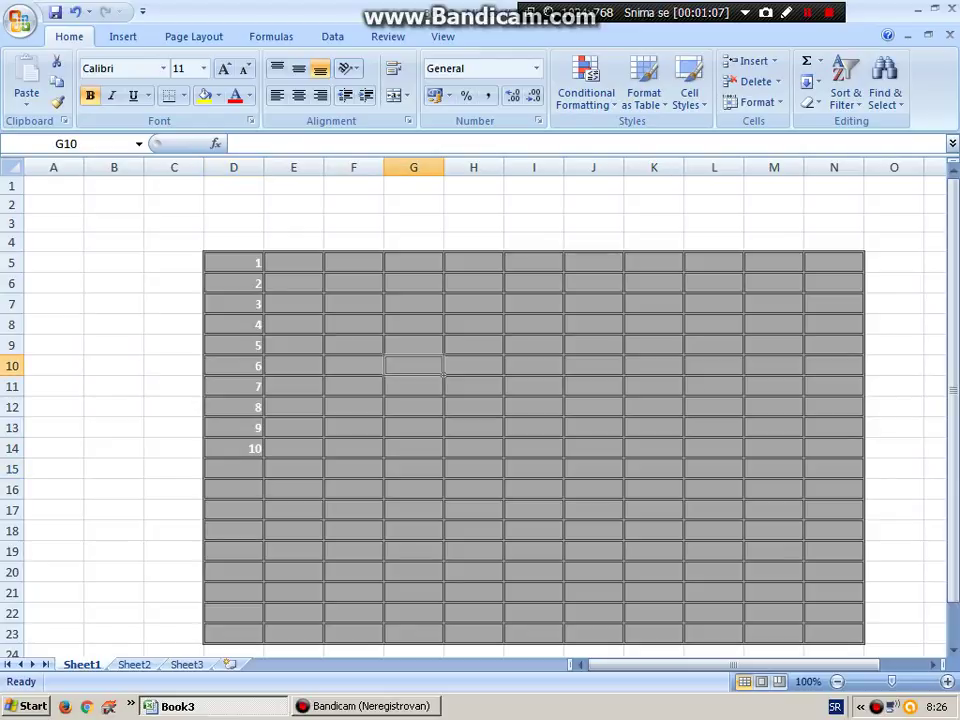
{"action": "type", "text": "sdadasdads"}
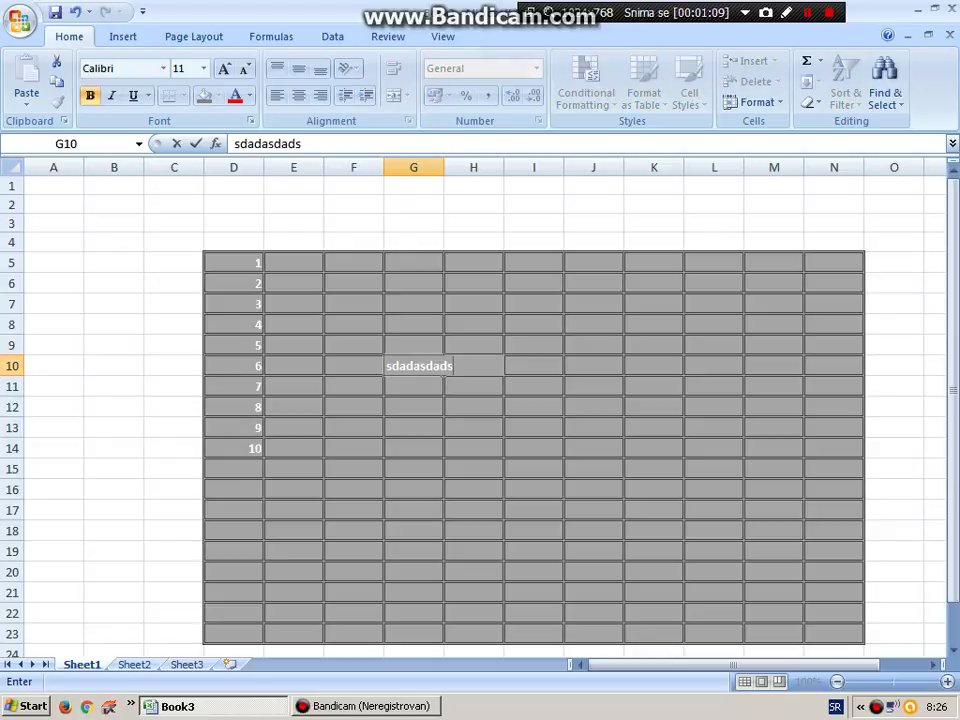
{"action": "type", "text": "dasd"}
{"action": "left_click", "coordinate": [534, 448]}
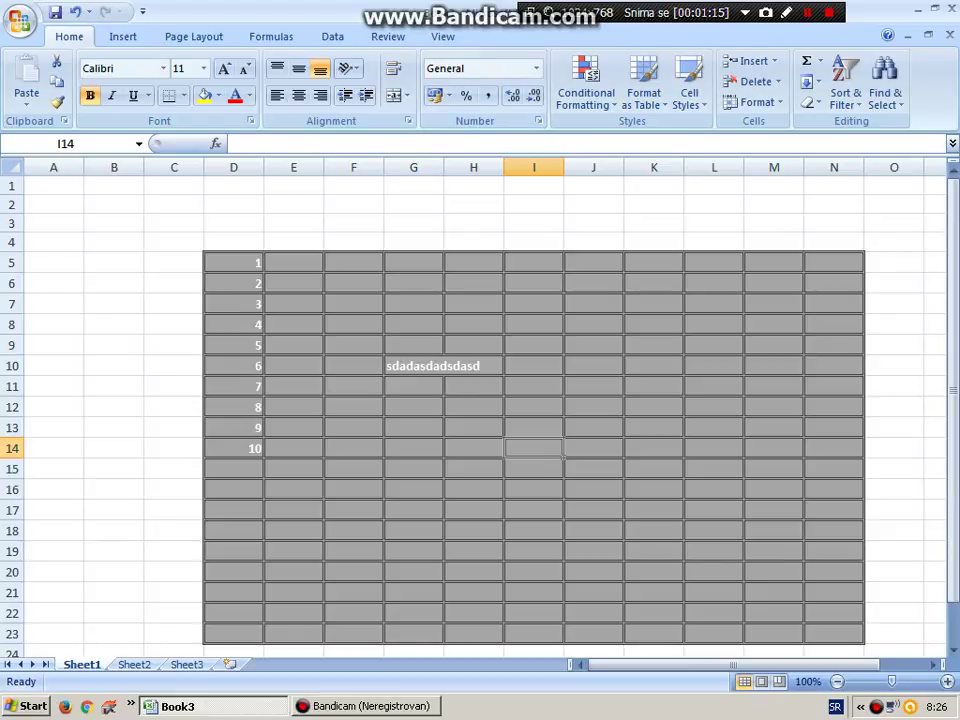
{"action": "left_click", "coordinate": [533, 366]}
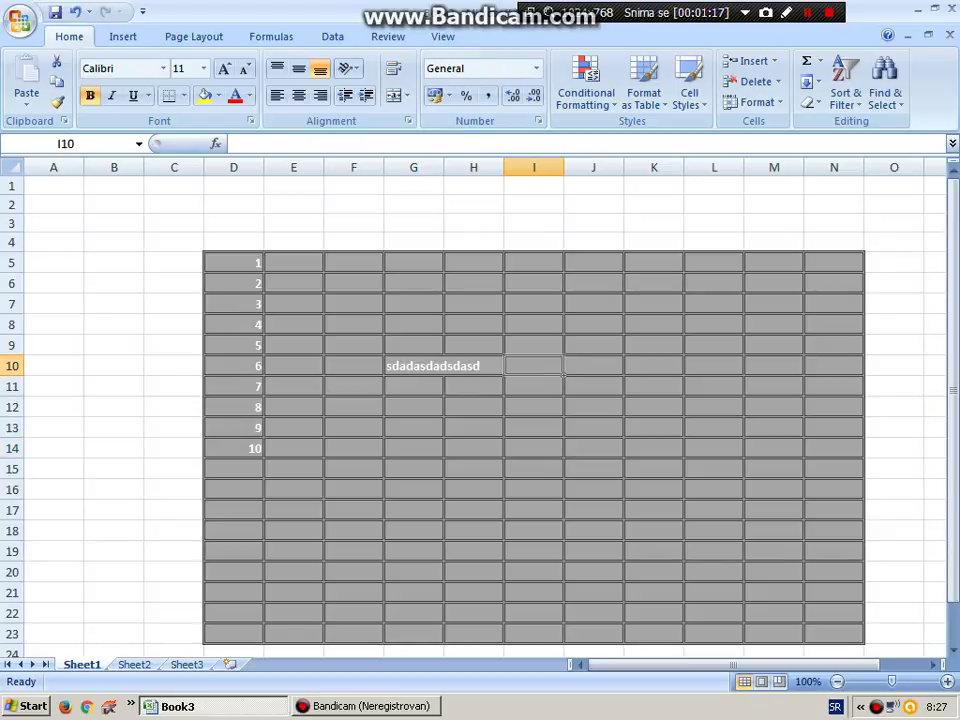
{"action": "left_click", "coordinate": [441, 366]}
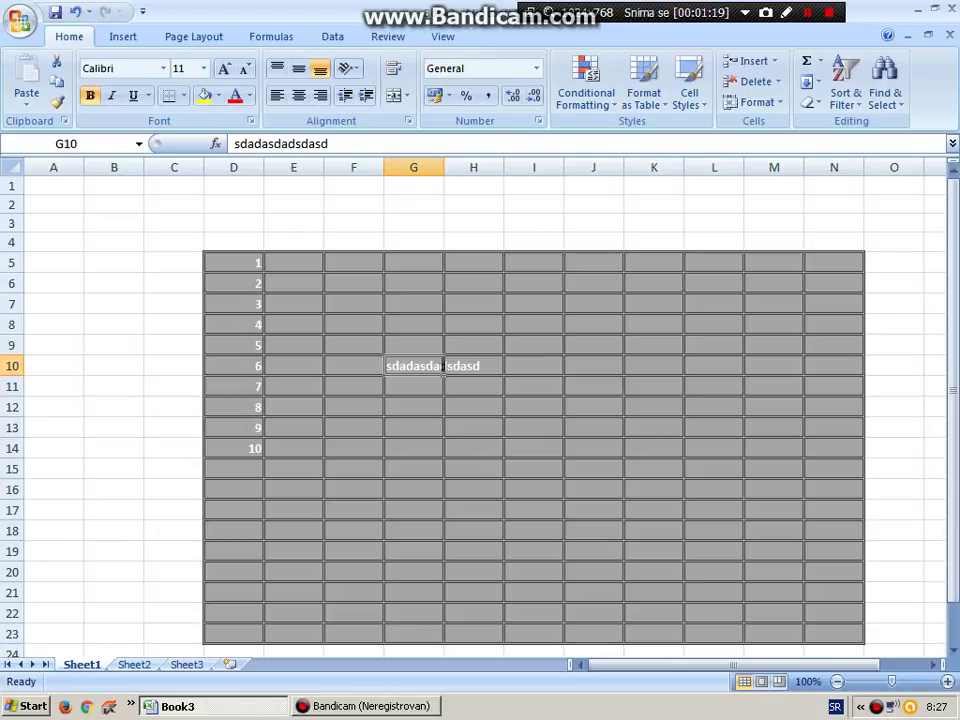
Turn on Wrap text for G10 so the text wraps onto two lines.
{"action": "right_click", "coordinate": [443, 366]}
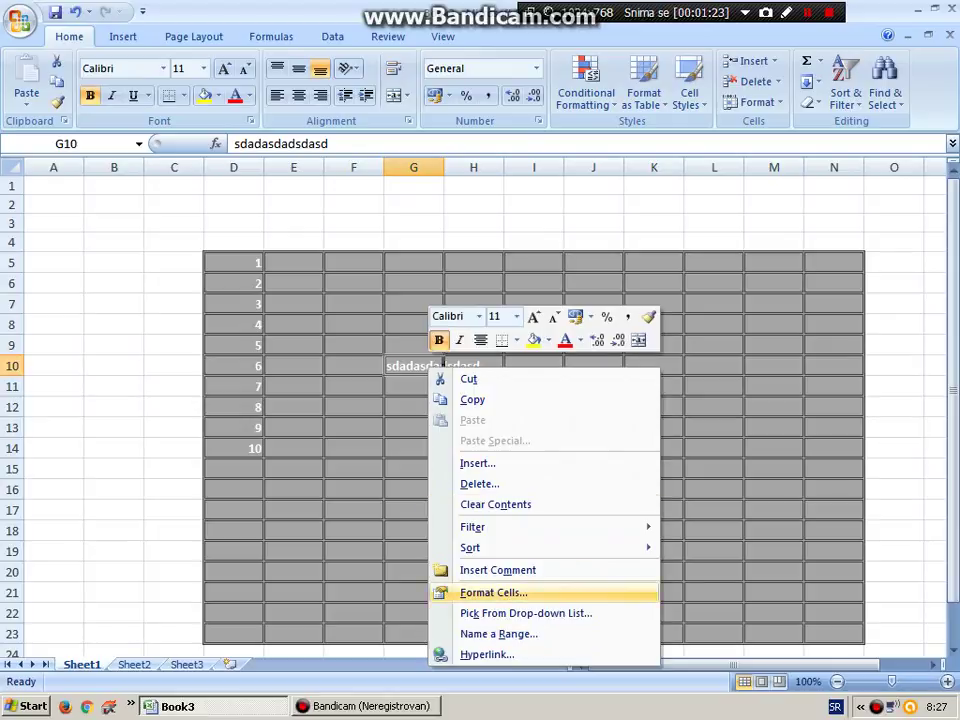
{"action": "key", "text": "Escape"}
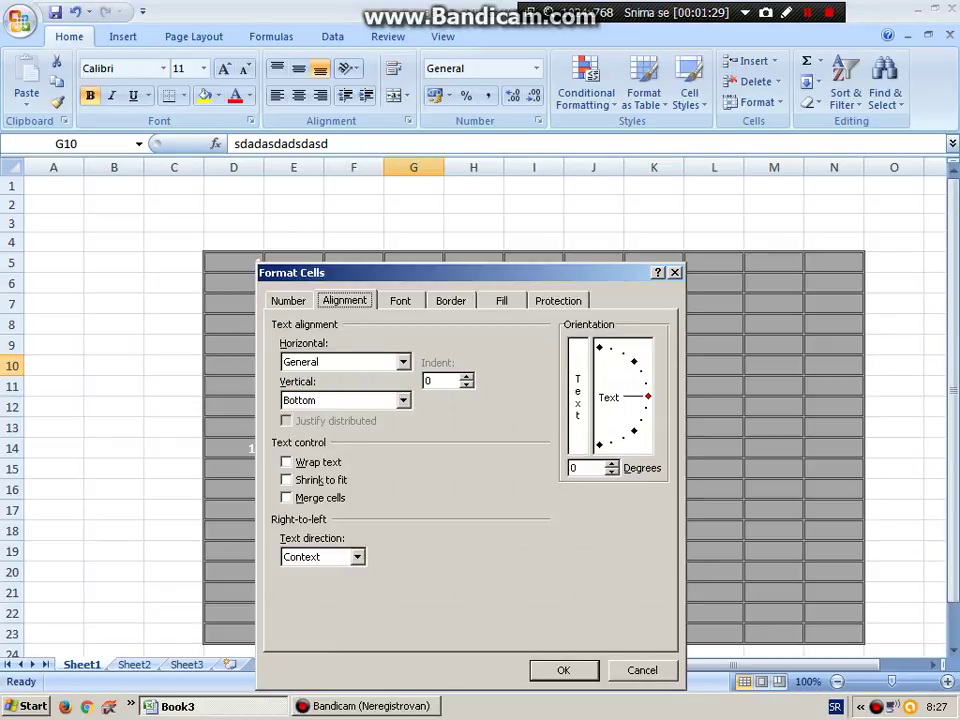
{"action": "key", "text": "alt+w"}
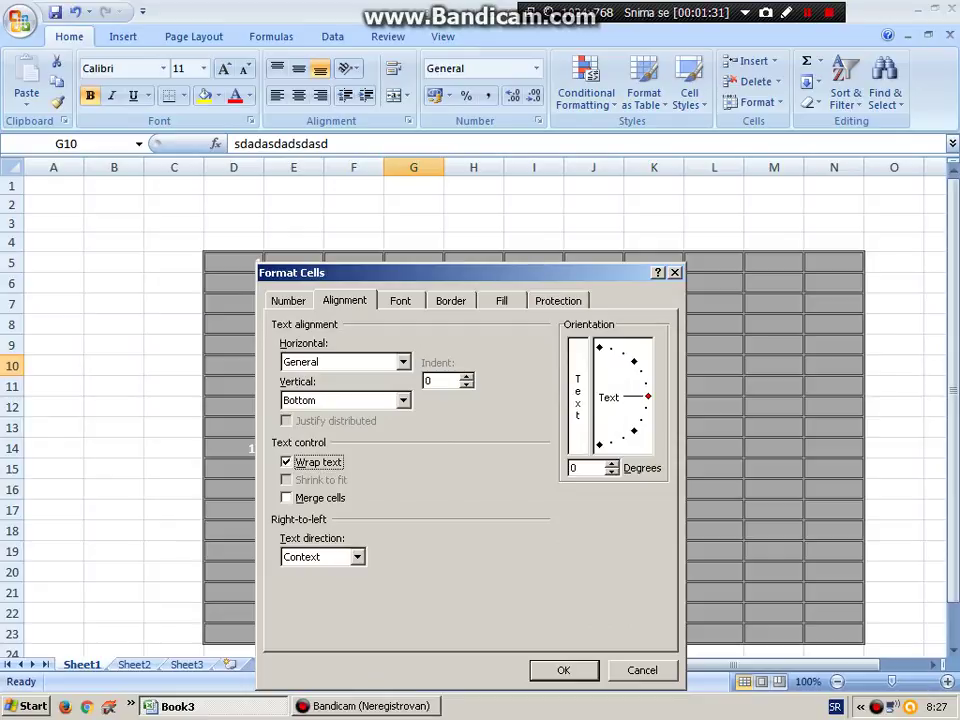
{"action": "key", "text": "Return"}
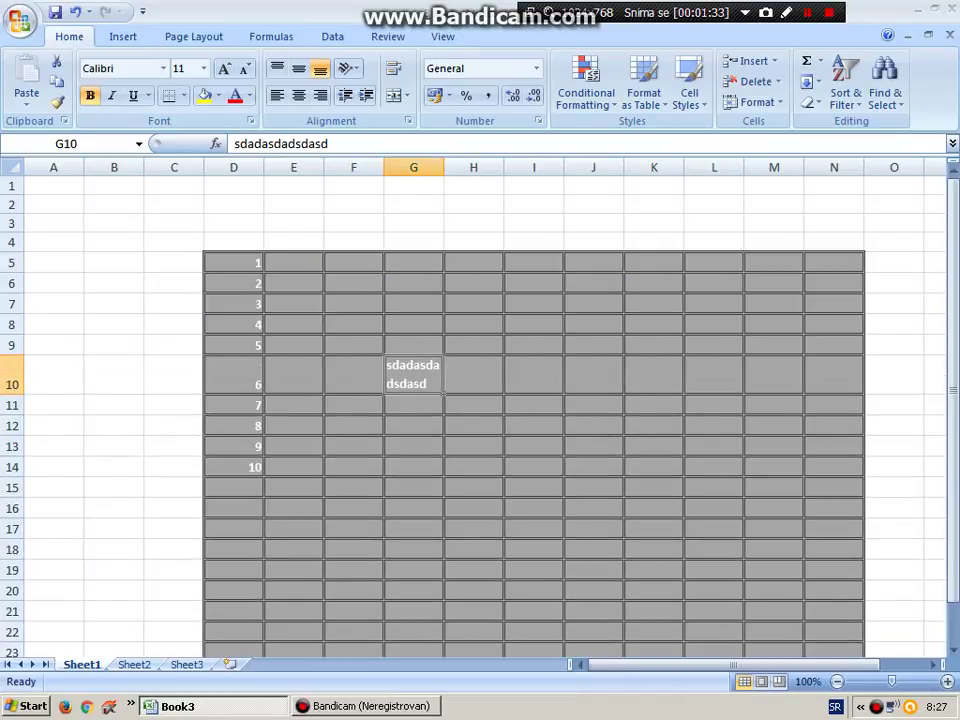
{"action": "key", "text": "Up"}
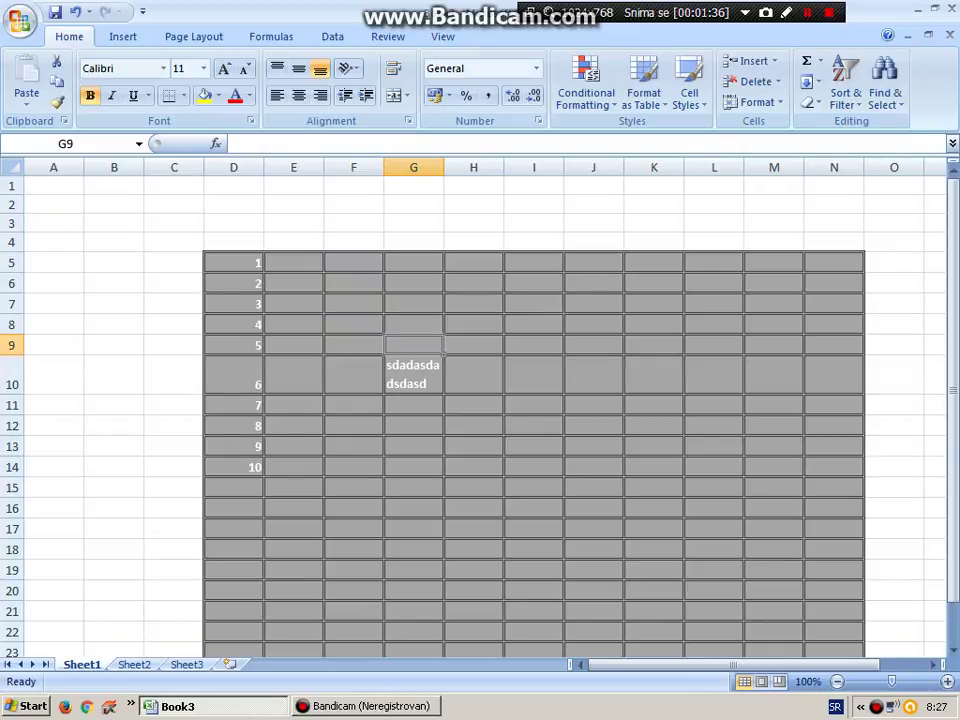
{"action": "key", "text": "Up"}
Enter the long text dasdasdasdasd in cell H7.
{"action": "left_click", "coordinate": [473, 303]}
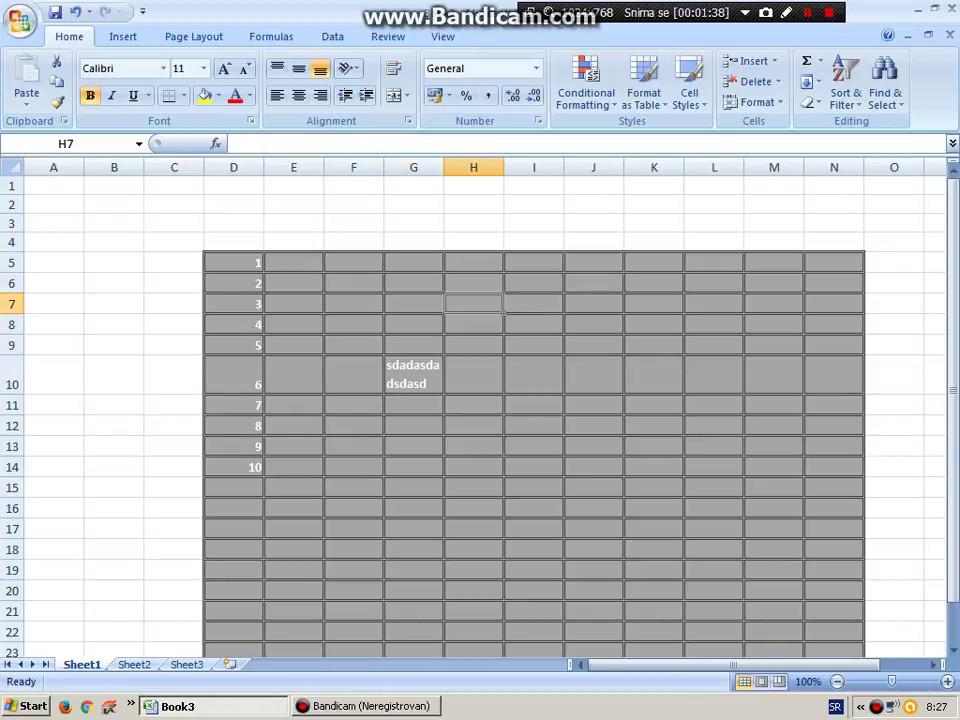
{"action": "type", "text": "dasdasdasd"}
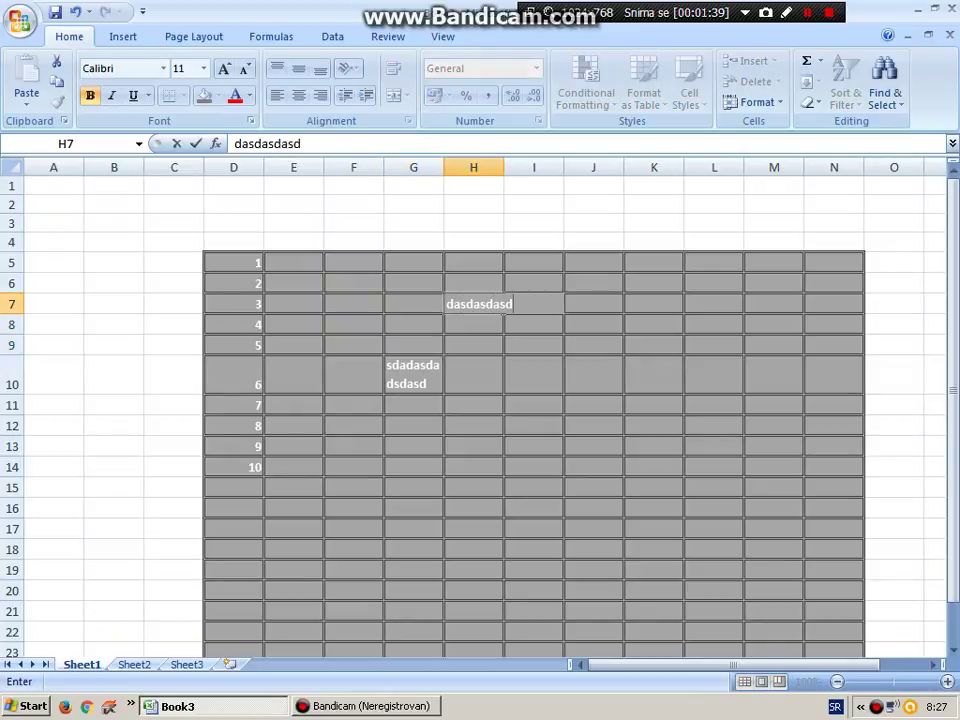
{"action": "type", "text": "asd"}
{"action": "left_click", "coordinate": [593, 283]}
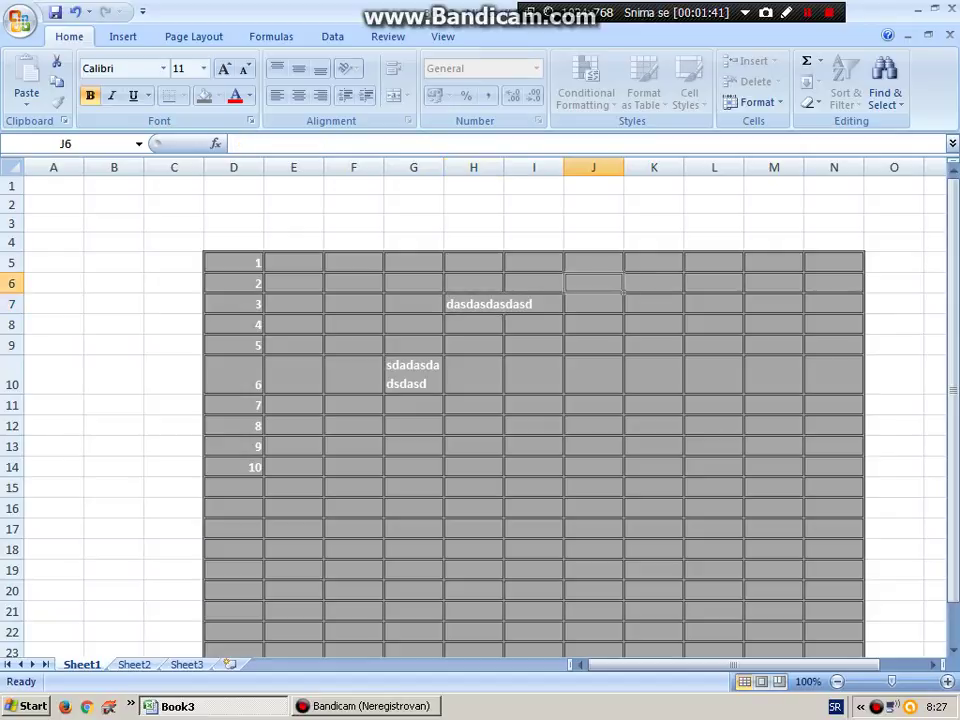
{"action": "left_click", "coordinate": [593, 375]}
{"action": "left_click", "coordinate": [593, 344]}
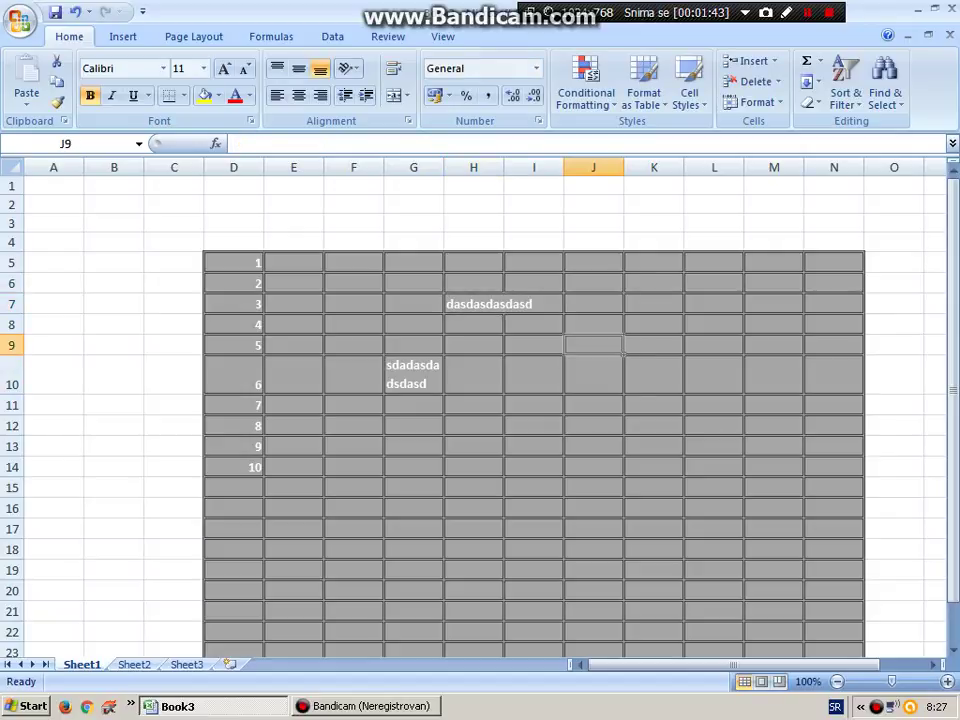
Turn on Shrink to fit for H7 so its text fits the cell width.
{"action": "left_click", "coordinate": [502, 304]}
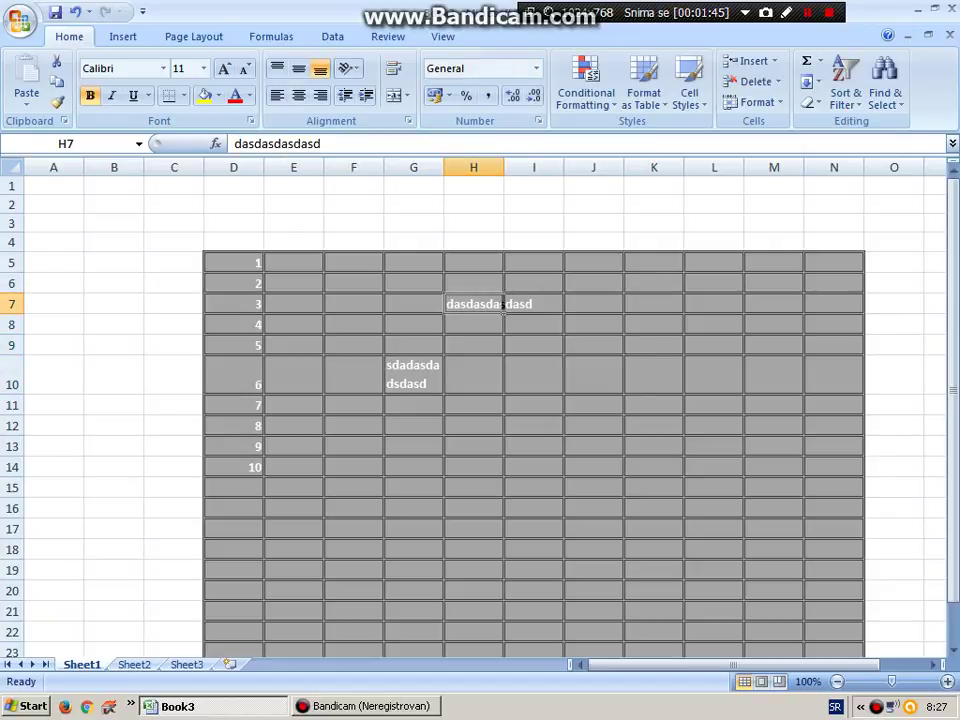
{"action": "right_click", "coordinate": [502, 304]}
{"action": "key", "text": "Escape"}
{"action": "right_click", "coordinate": [503, 304]}
{"action": "key", "text": "Escape"}
{"action": "right_click", "coordinate": [503, 304]}
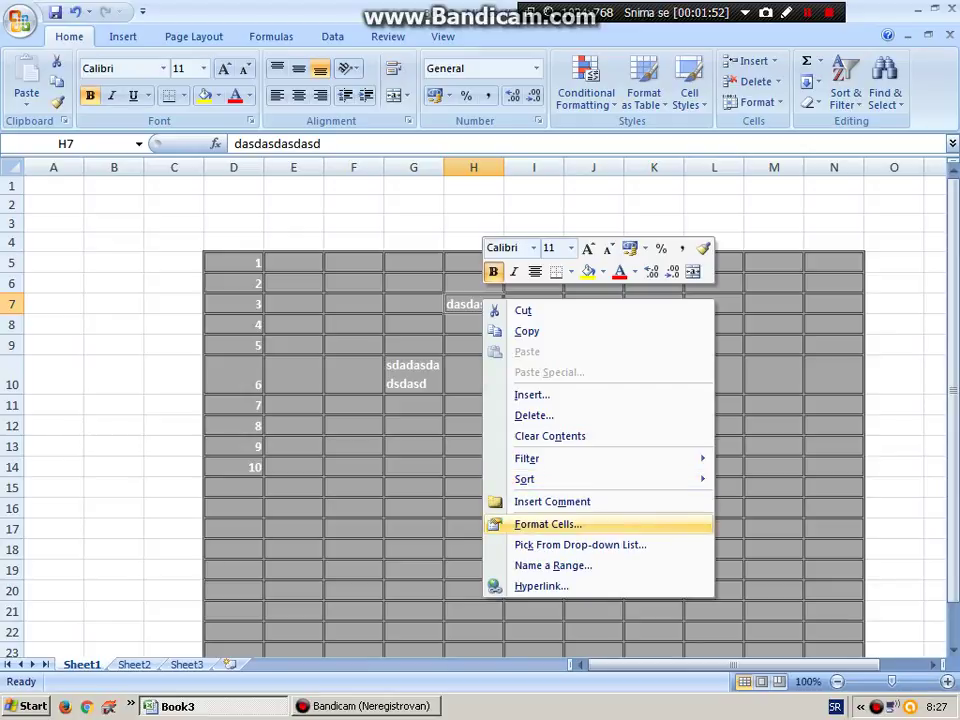
{"action": "key", "text": "Escape"}
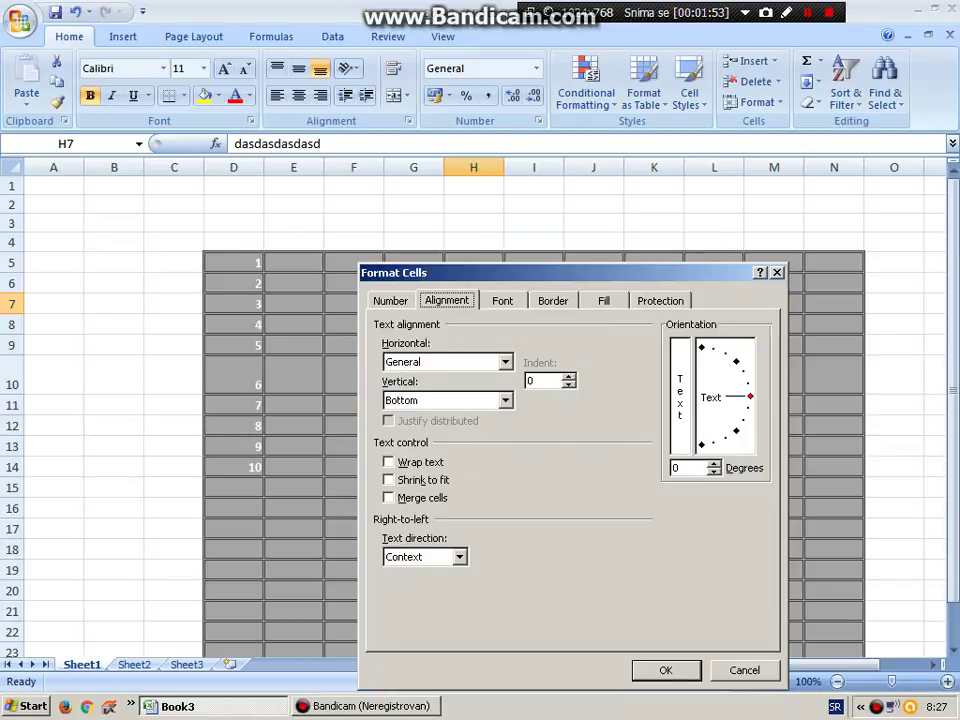
{"action": "key", "text": "alt+k"}
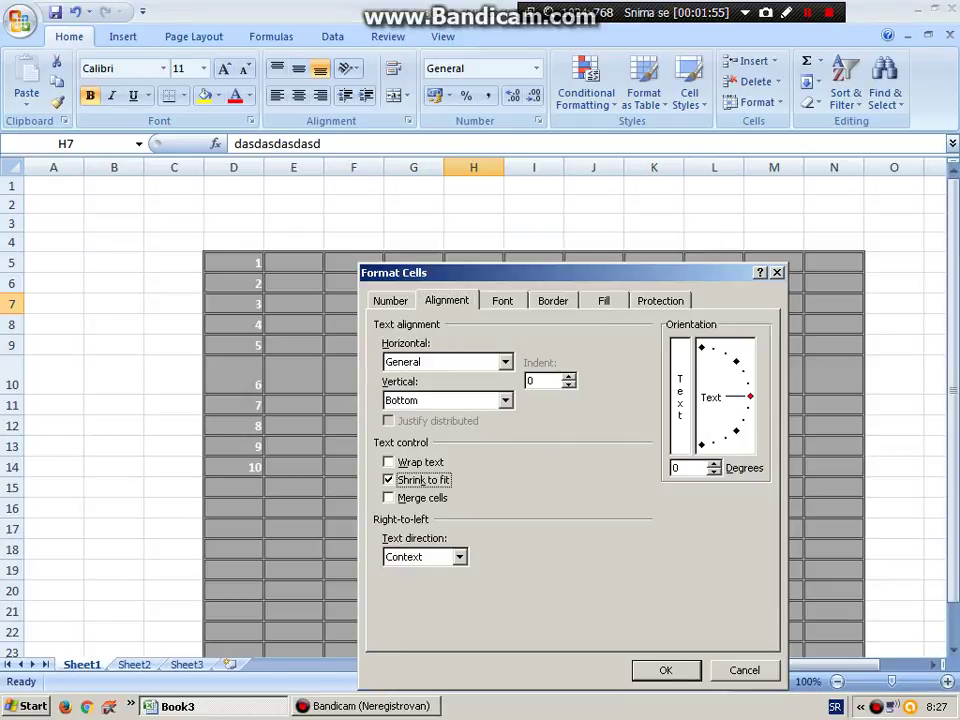
{"action": "key", "text": "Return"}
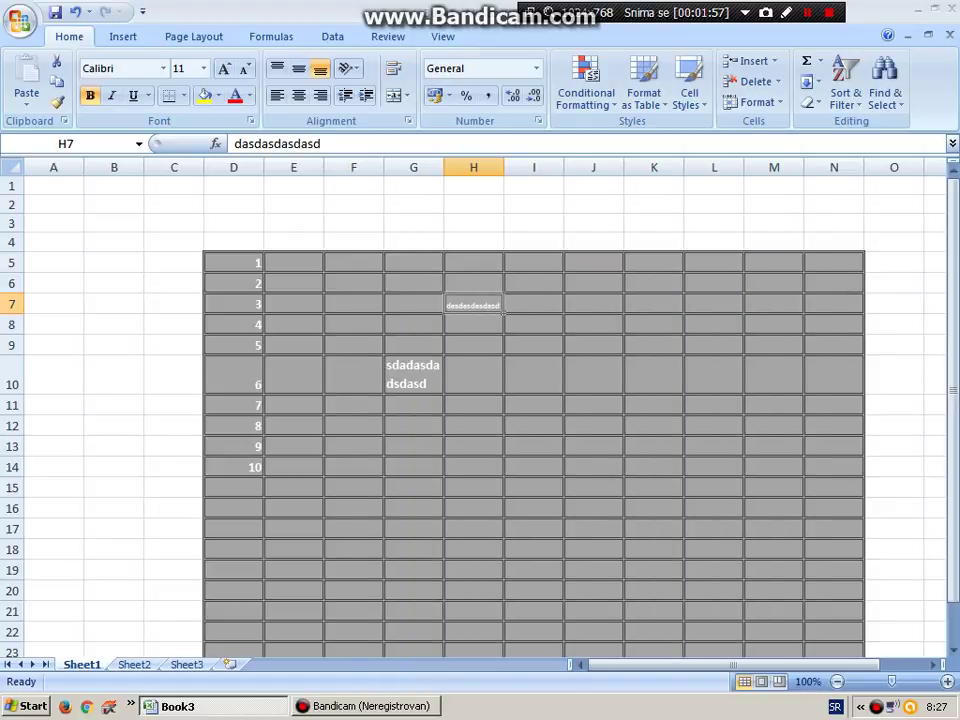
{"action": "left_click", "coordinate": [533, 324]}
Type the label RB into cell I13.
{"action": "left_click", "coordinate": [593, 446]}
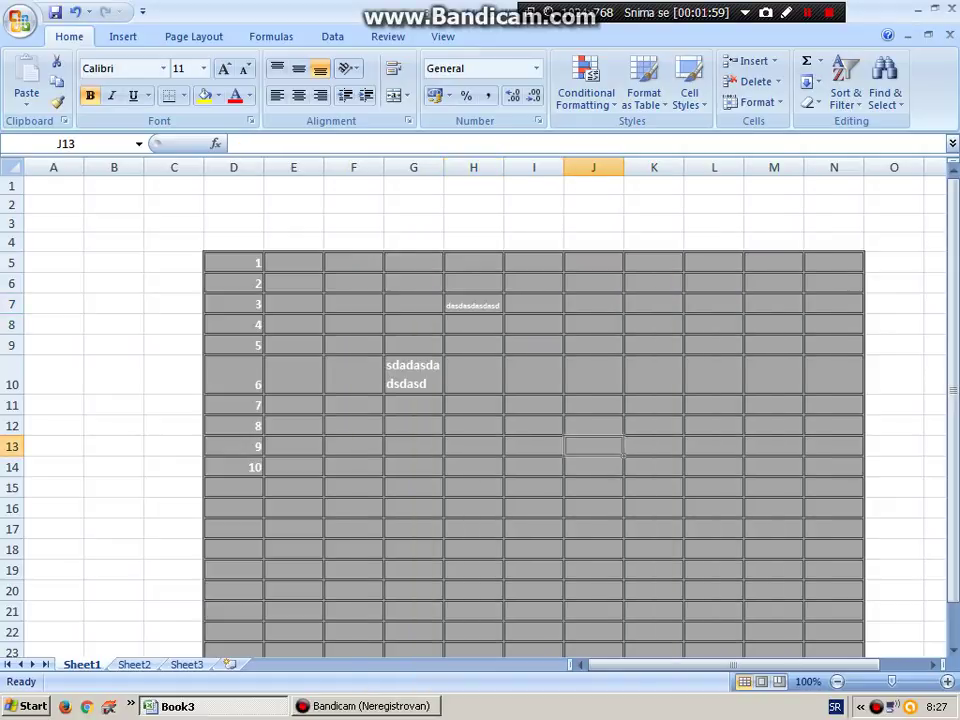
{"action": "left_click", "coordinate": [533, 467]}
{"action": "left_click", "coordinate": [533, 446]}
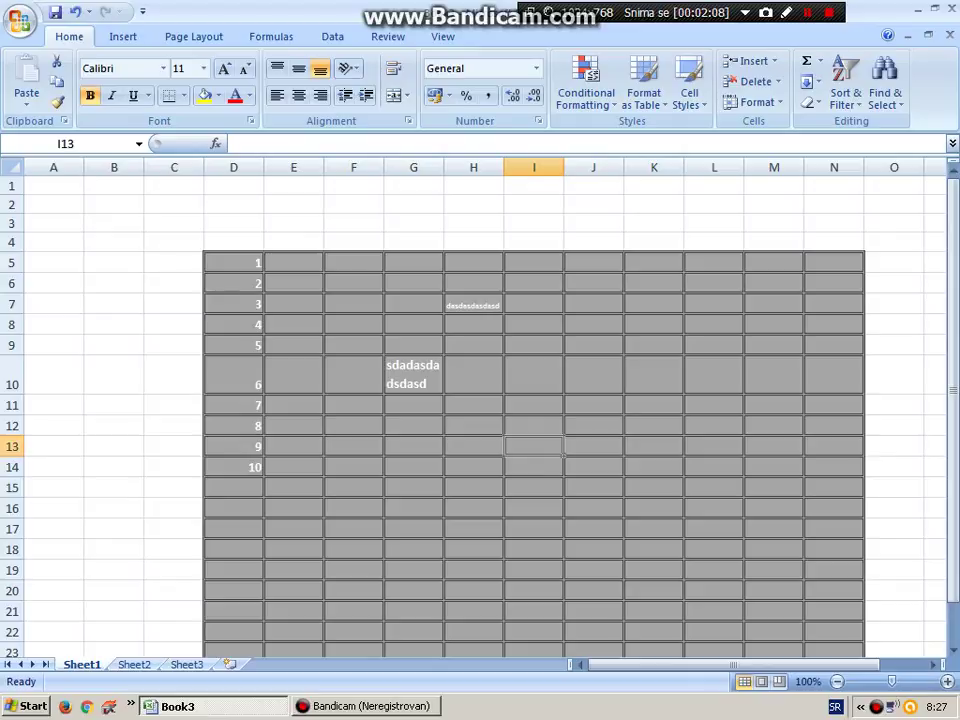
{"action": "type", "text": "RB"}
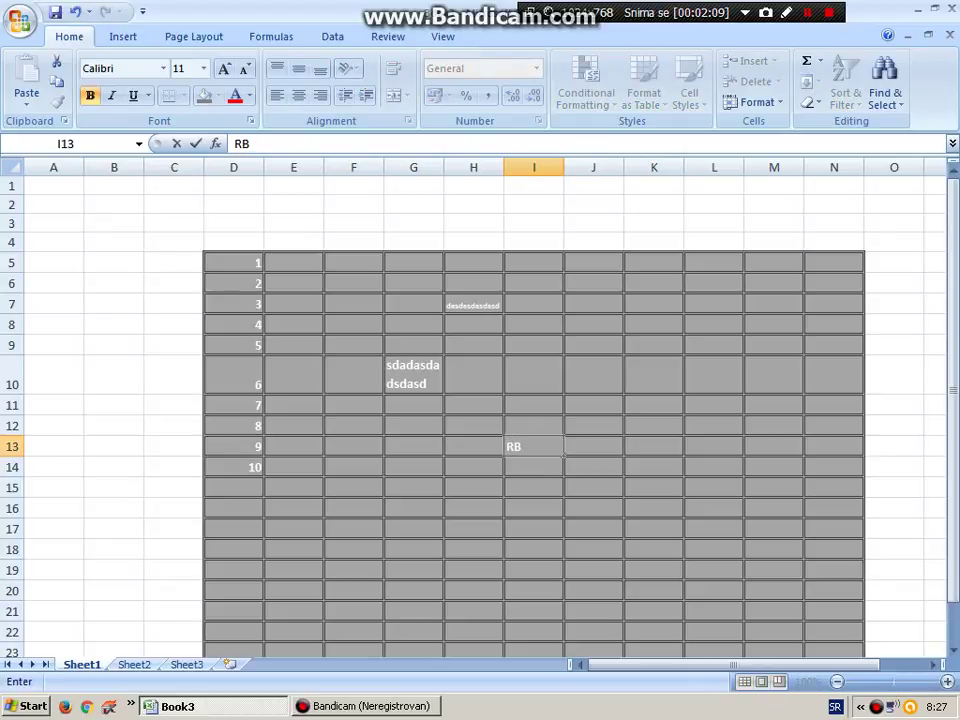
{"action": "left_click", "coordinate": [774, 508]}
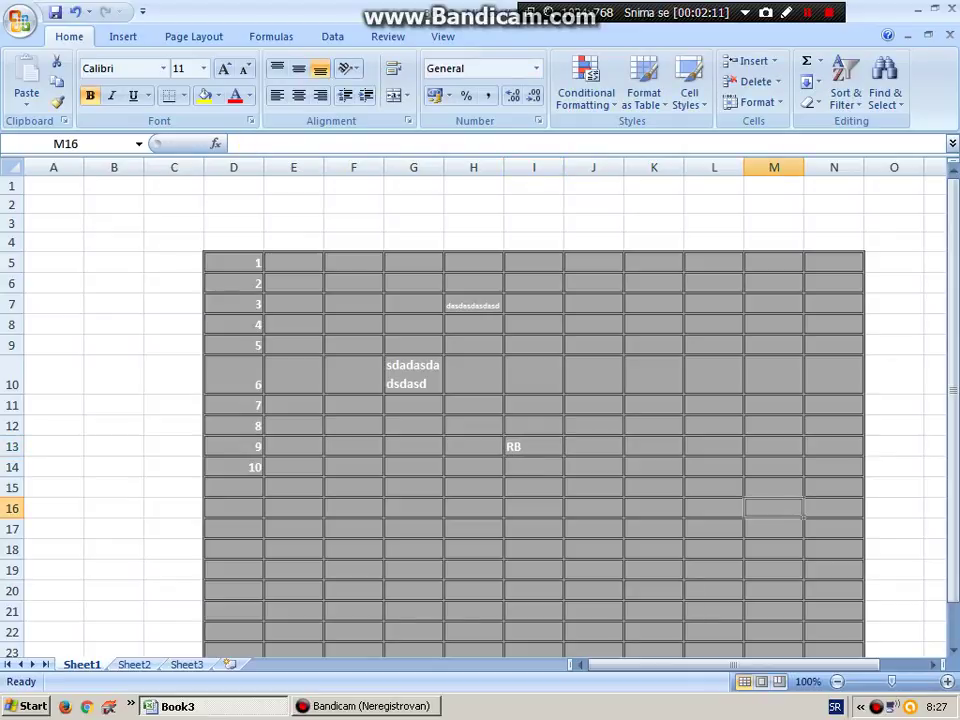
{"action": "left_click", "coordinate": [473, 446]}
{"action": "left_click", "coordinate": [533, 446]}
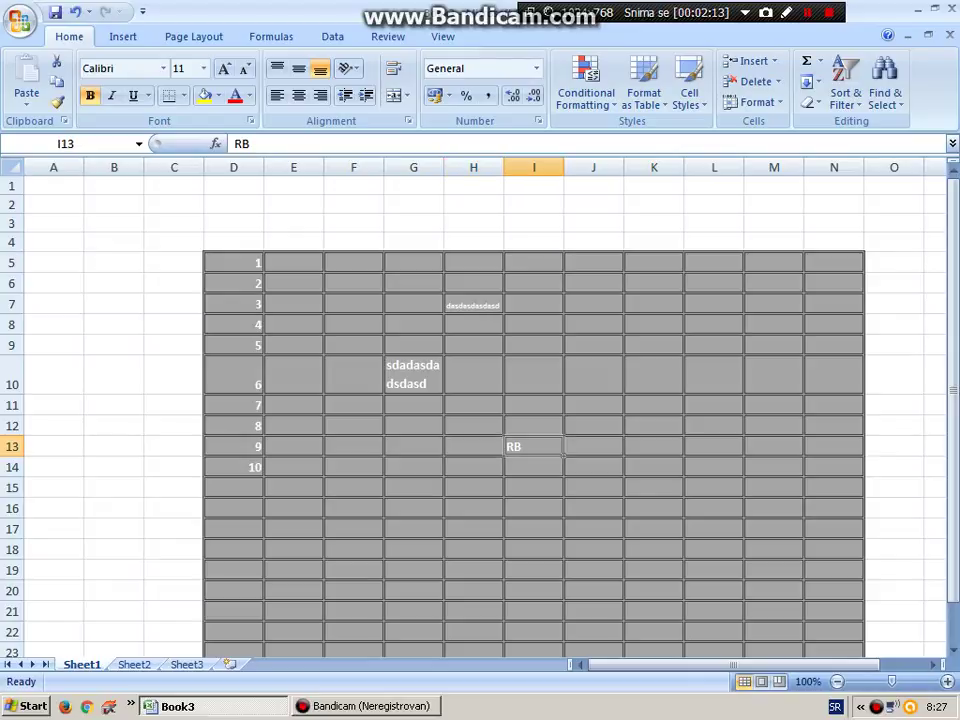
{"action": "right_click", "coordinate": [516, 452]}
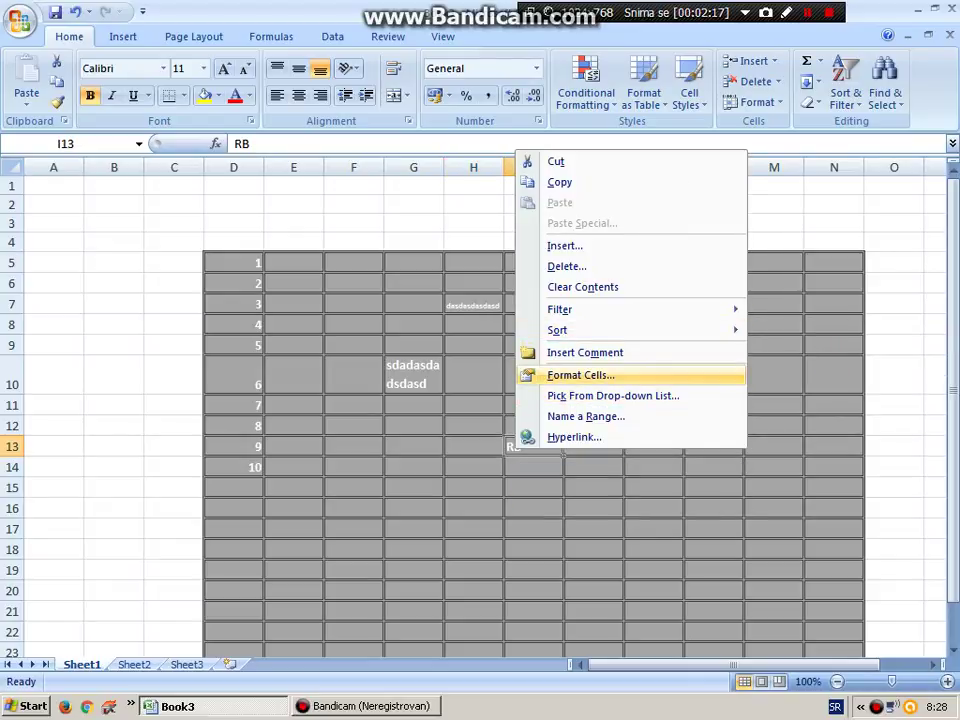
Rotate the RB text in I13 to a 90-degree orientation in Format Cells.
{"action": "left_click", "coordinate": [580, 375]}
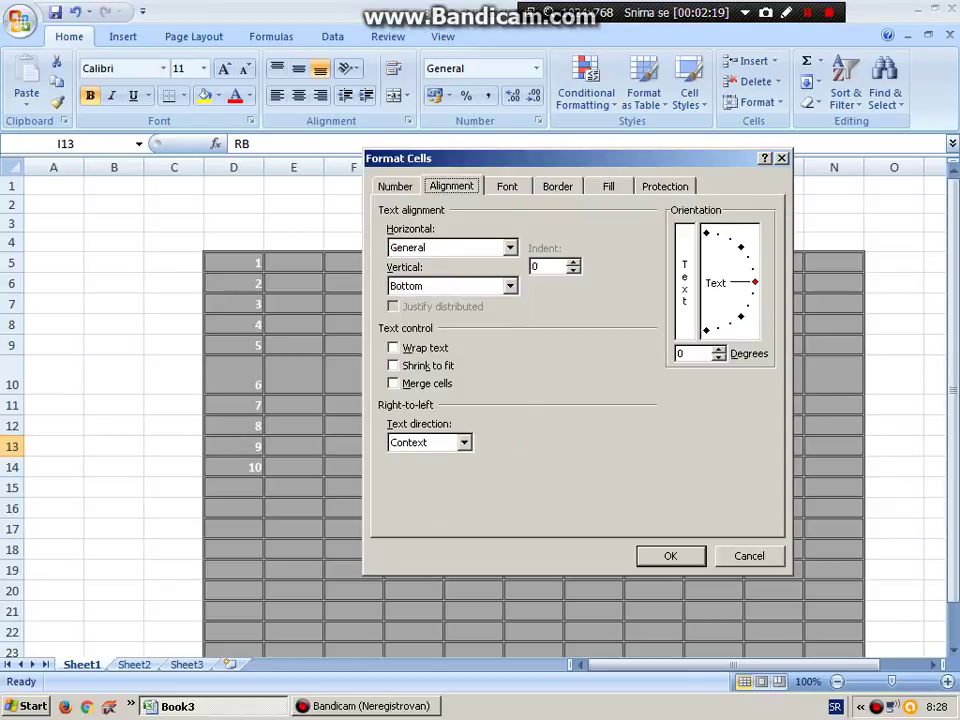
{"action": "key", "text": "alt+d"}
{"action": "type", "text": "64"}
{"action": "type", "text": "90"}
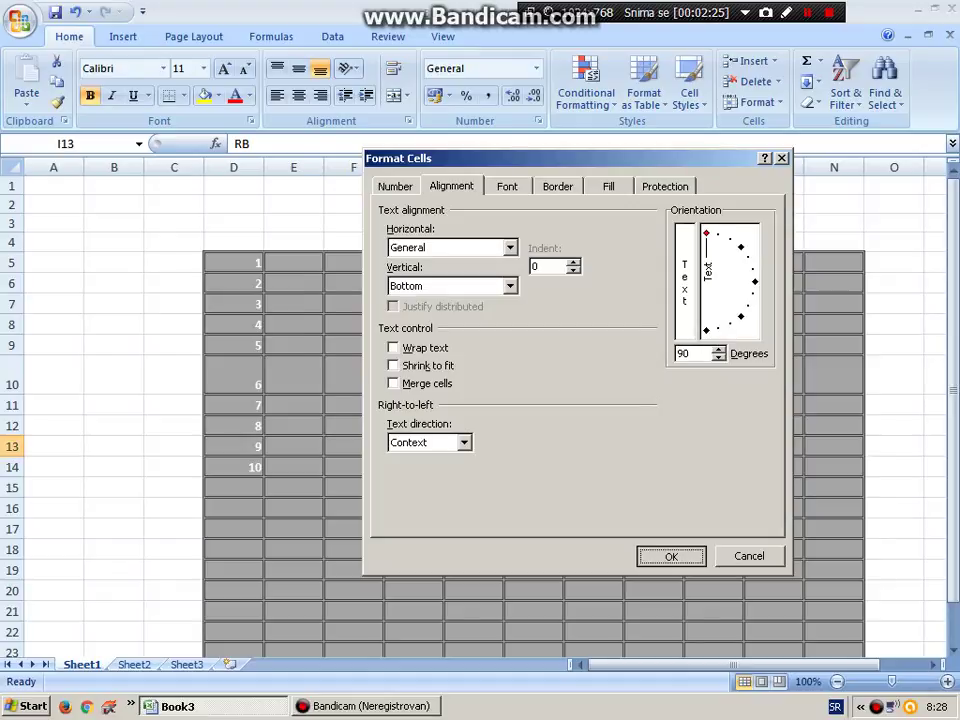
{"action": "key", "text": "Return"}
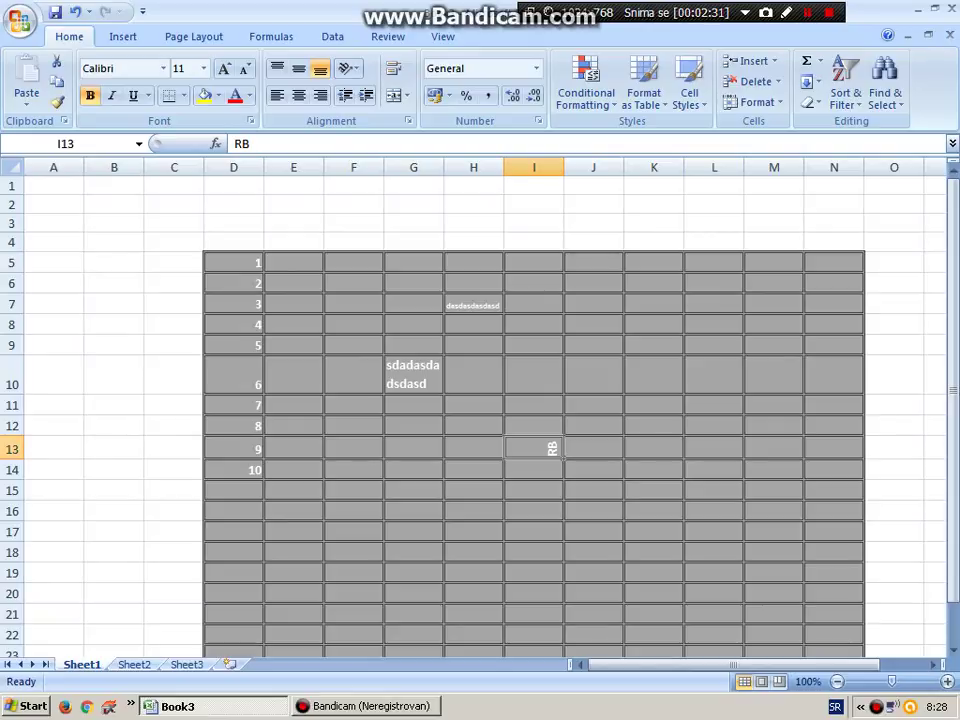
Merge cells C5:N6 into one wide cell, accepting that only the value 1 is kept.
{"action": "mouse_move", "coordinate": [174, 262]}
{"action": "left_mouse_down"}
{"action": "mouse_move", "coordinate": [233, 283]}
{"action": "mouse_move", "coordinate": [864, 291]}
{"action": "left_mouse_up"}
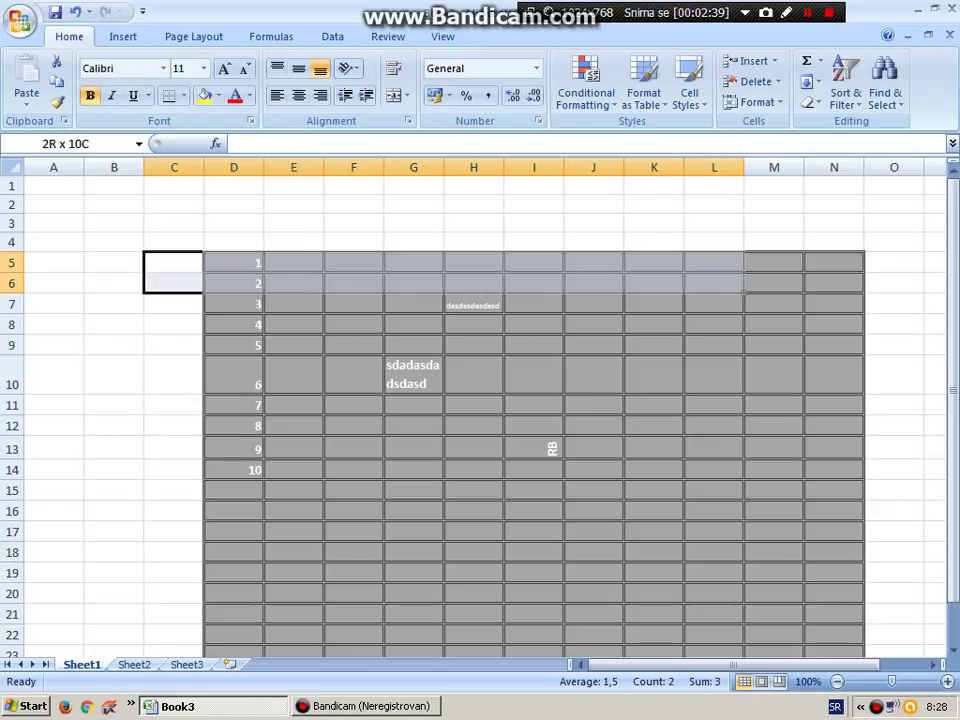
{"action": "right_click", "coordinate": [864, 291]}
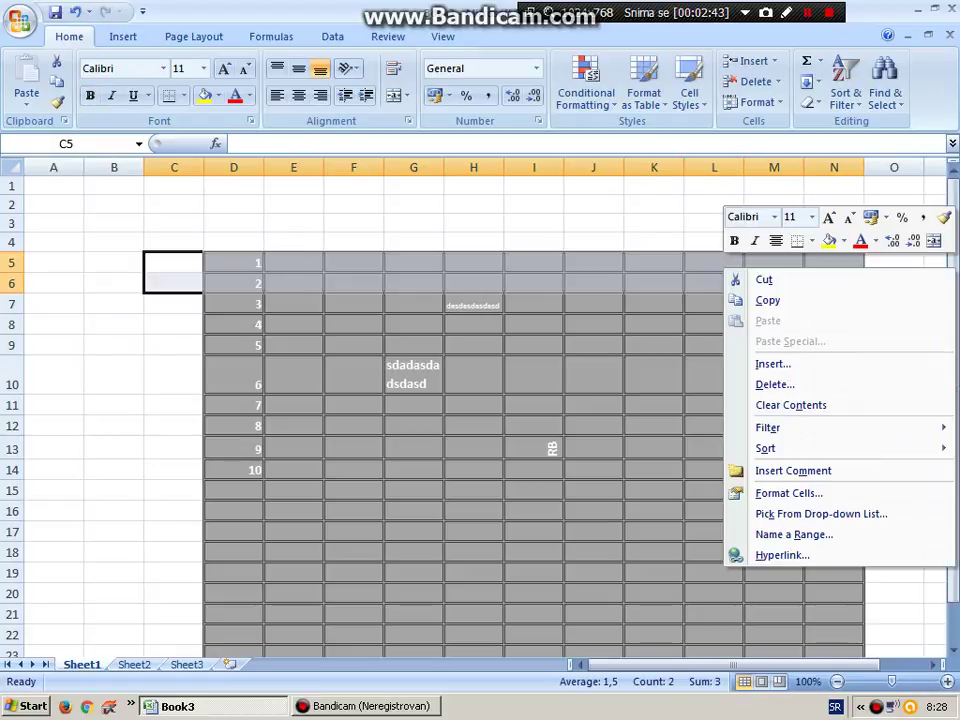
{"action": "key", "text": "Escape"}
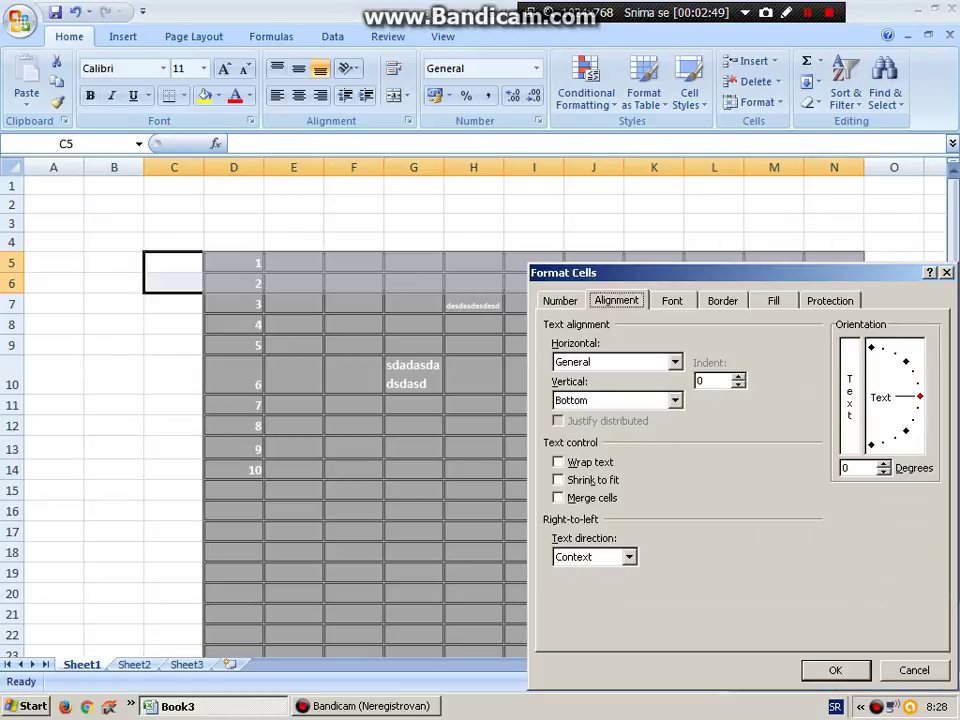
{"action": "key", "text": "alt+m"}
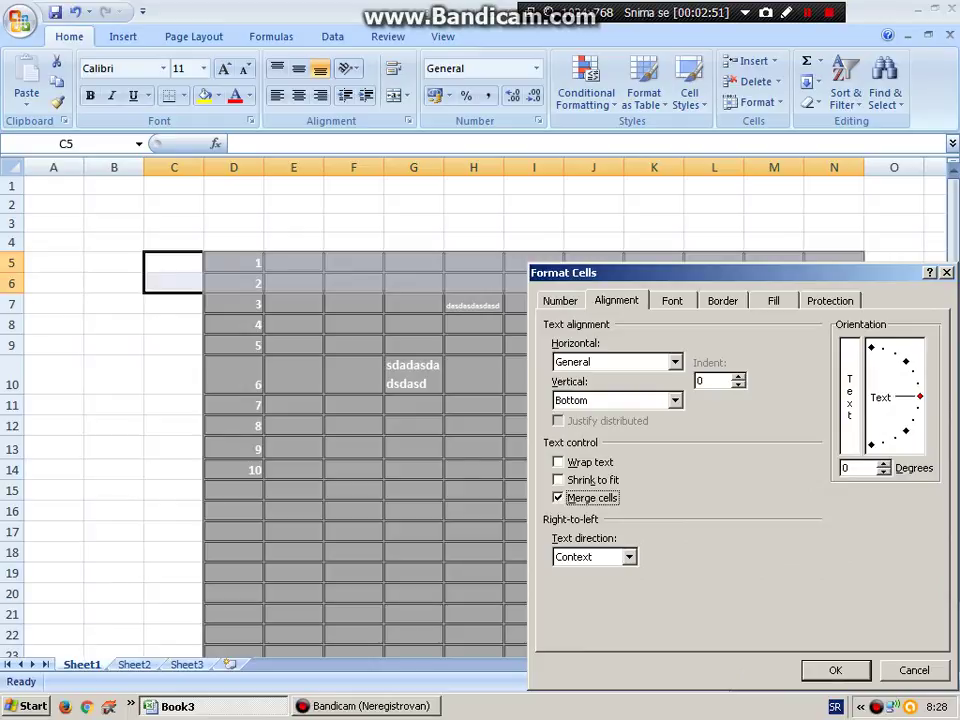
{"action": "key", "text": "Return"}
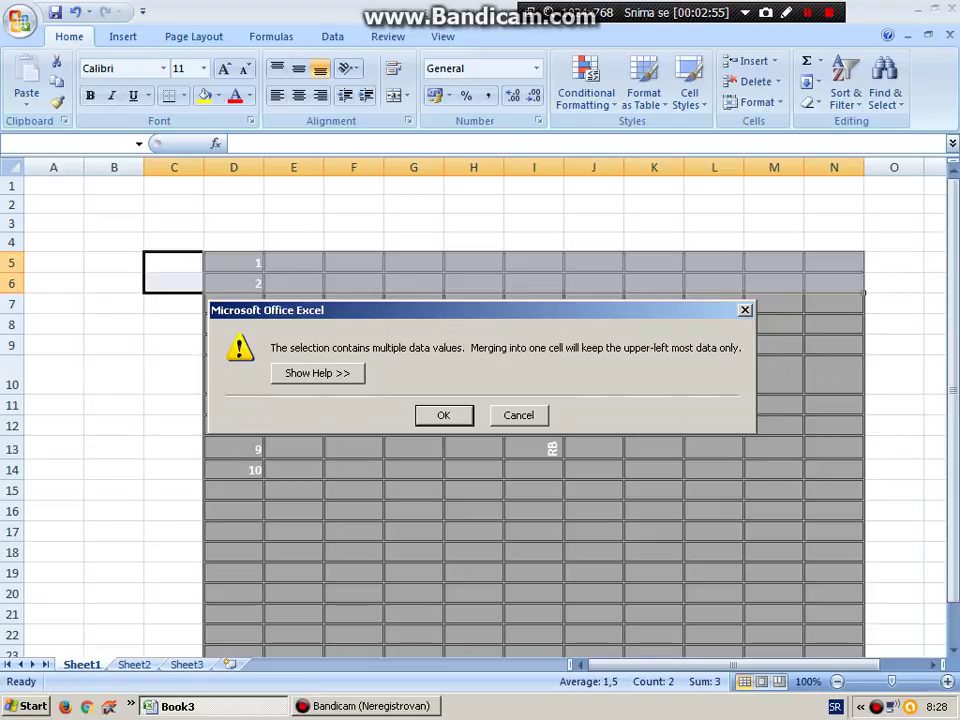
{"action": "left_click", "coordinate": [807, 12]}
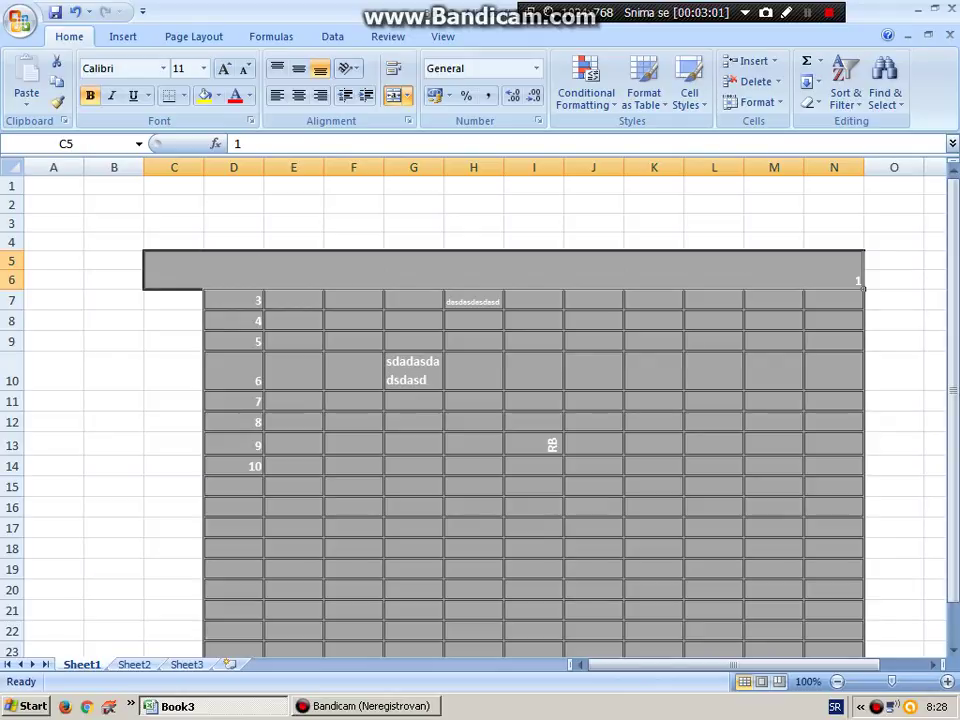
Type the title RASPORED into the merged C5 block.
{"action": "type", "text": "ra"}
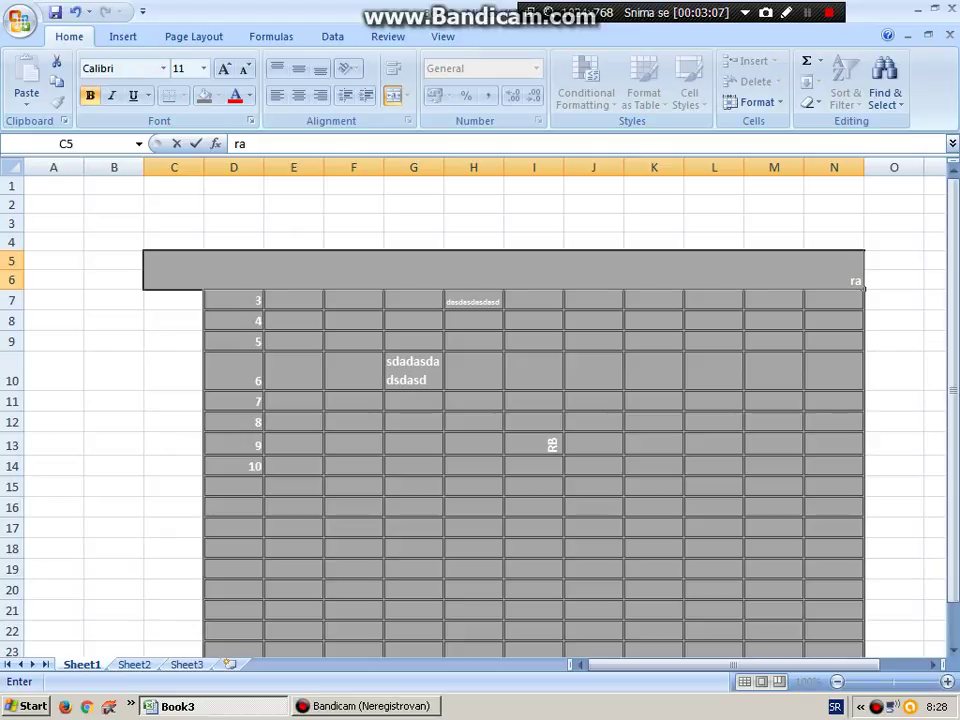
{"action": "type", "text": "RA"}
{"action": "key", "text": "BackSpace"}
{"action": "key", "text": "BackSpace"}
{"action": "key", "text": "BackSpace"}
{"action": "key", "text": "BackSpace"}
{"action": "type", "text": "RASPORE"}
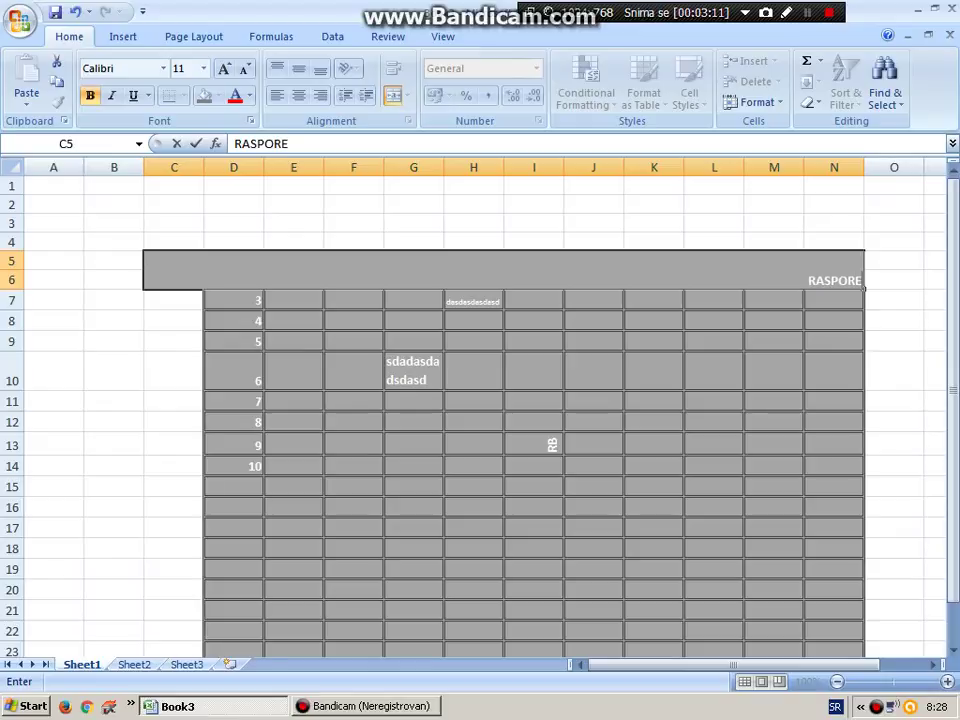
{"action": "type", "text": "D"}
{"action": "key", "text": "F2"}
{"action": "left_click", "coordinate": [380, 322]}
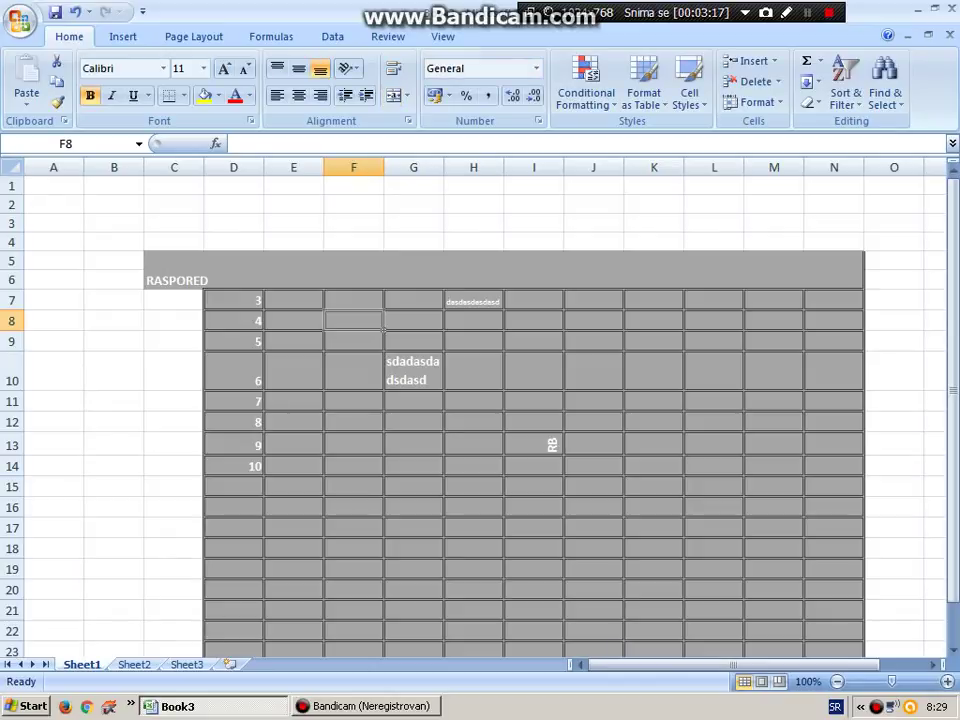
Set the RASPORED title's font size to 26.
{"action": "left_click", "coordinate": [860, 287]}
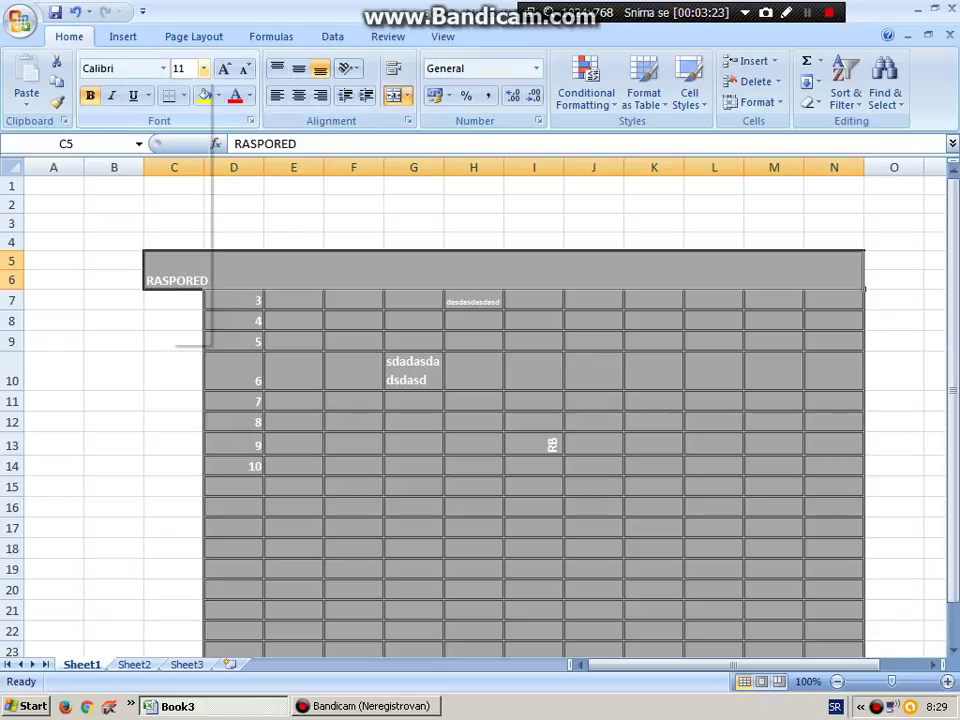
{"action": "left_click", "coordinate": [203, 68]}
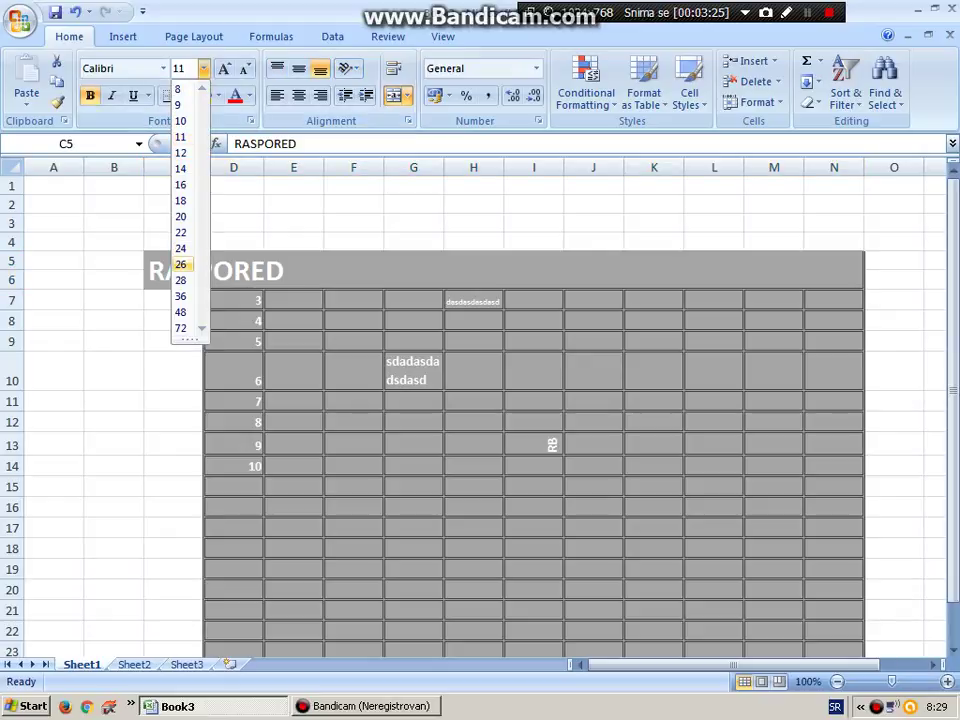
{"action": "left_click", "coordinate": [181, 264]}
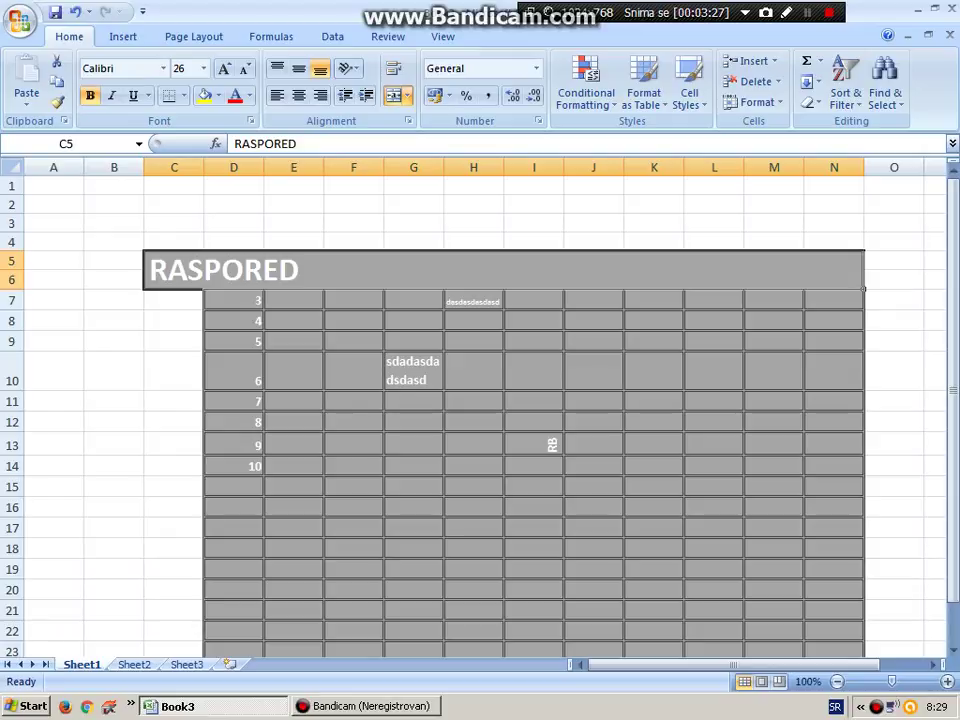
{"action": "left_click", "coordinate": [233, 371]}
{"action": "left_click", "coordinate": [180, 262]}
Unmerge the title block and set the title's horizontal alignment to Center.
{"action": "right_click", "coordinate": [270, 271]}
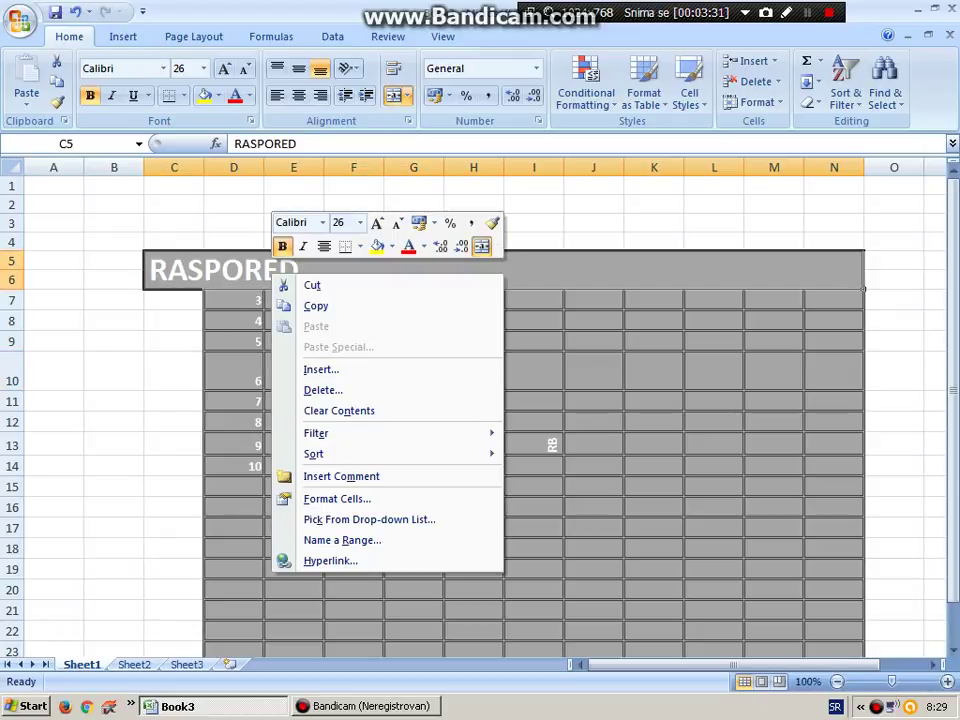
{"action": "left_click", "coordinate": [321, 497]}
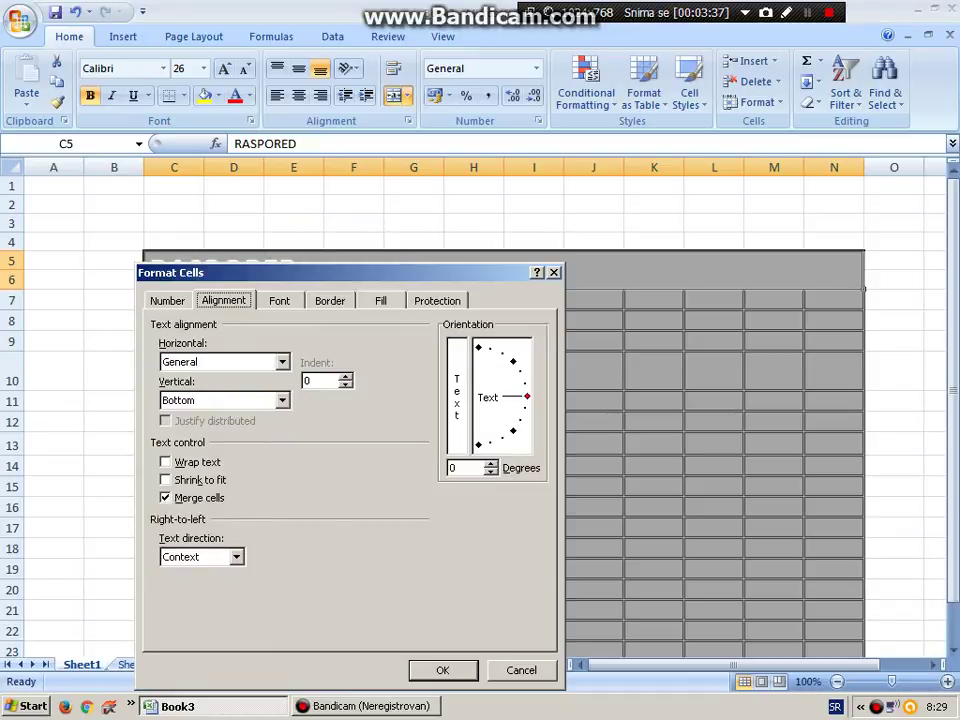
{"action": "left_click", "coordinate": [166, 497]}
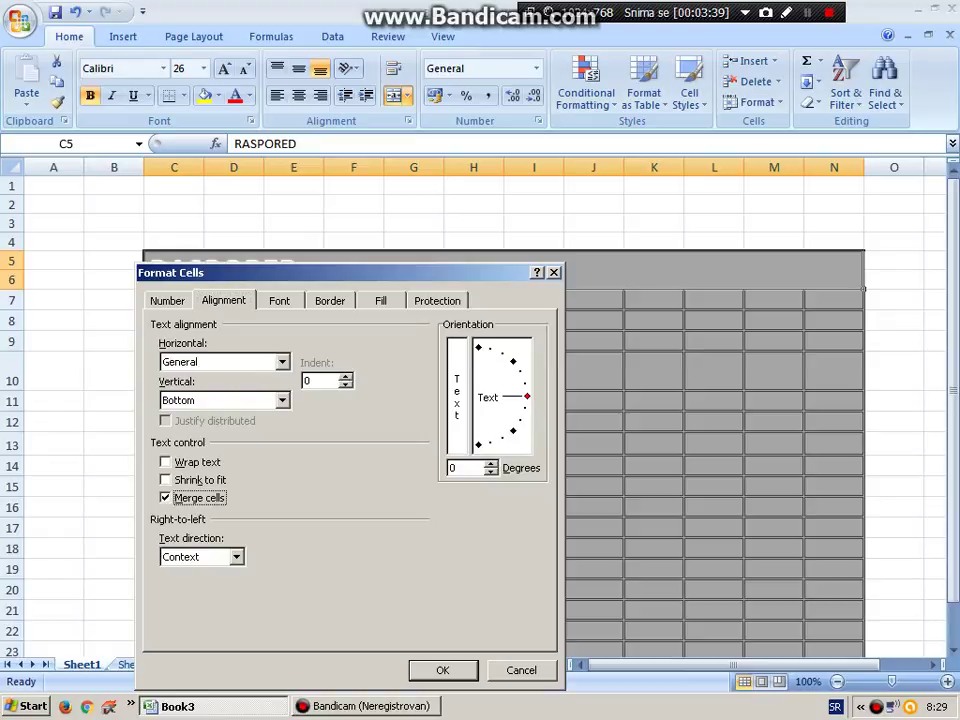
{"action": "left_click", "coordinate": [283, 362]}
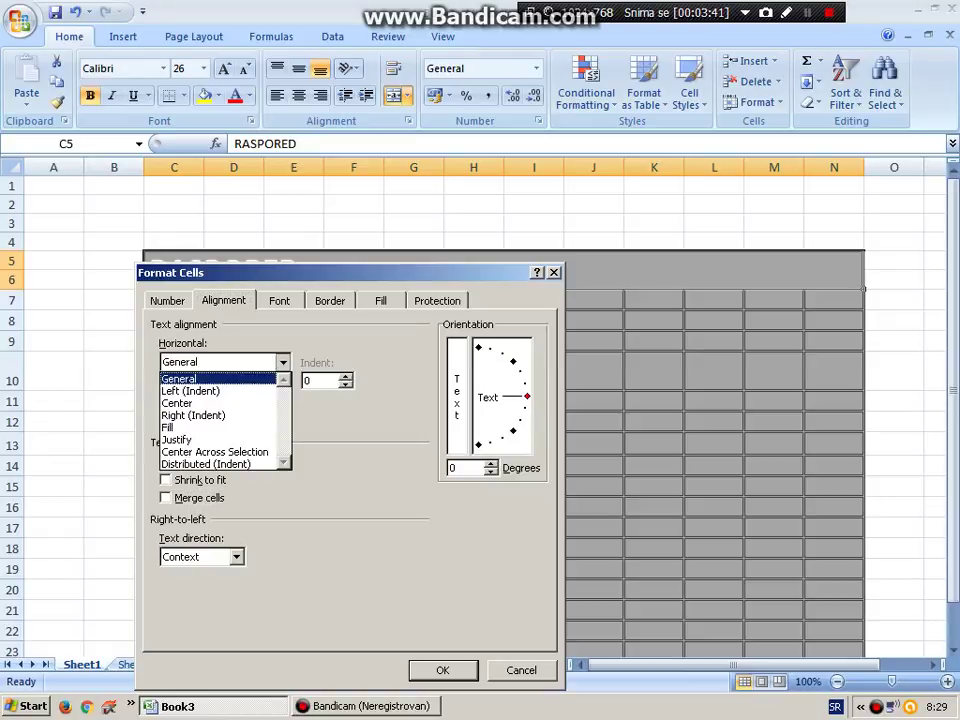
{"action": "key", "text": "Down"}
{"action": "key", "text": "Down"}
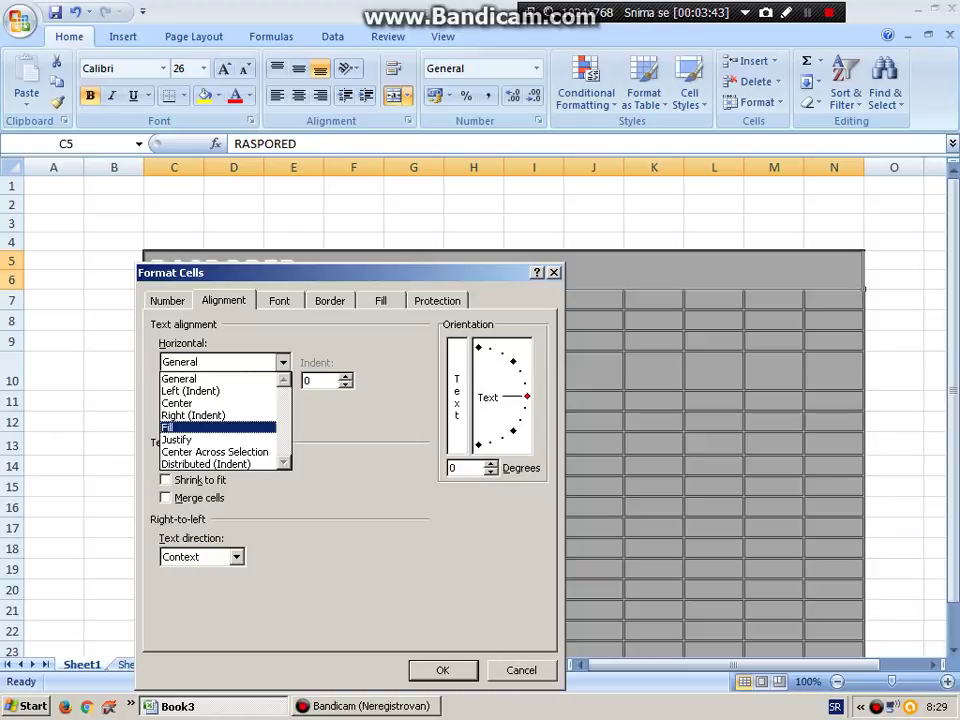
{"action": "key", "text": "Down"}
{"action": "key", "text": "Down"}
{"action": "key", "text": "Up"}
{"action": "key", "text": "Up"}
{"action": "key", "text": "Down"}
{"action": "key", "text": "Down"}
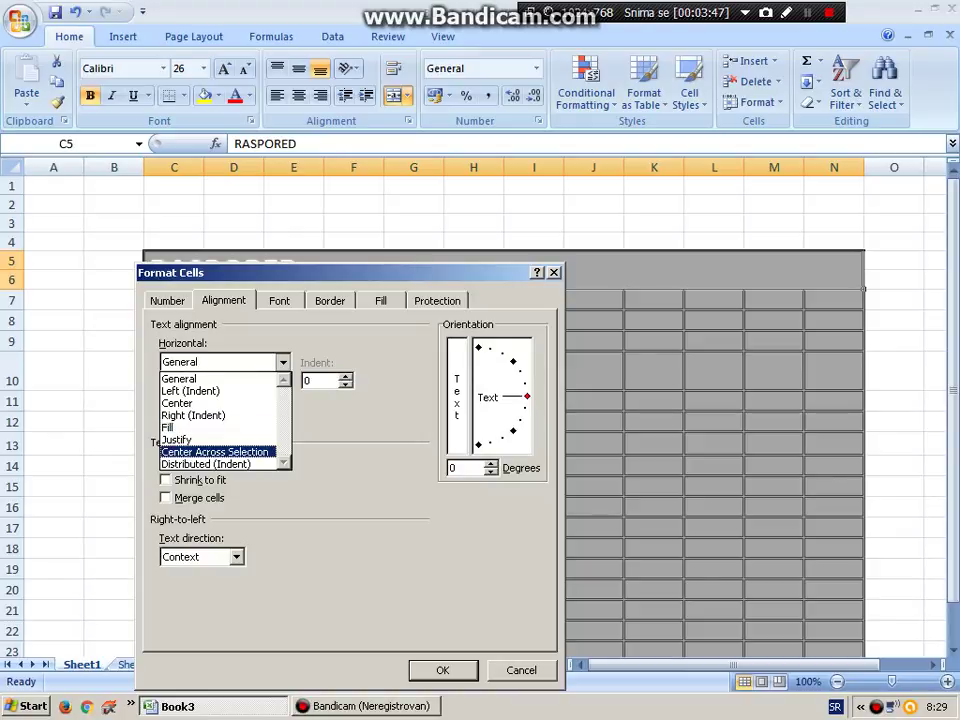
{"action": "key", "text": "Up"}
{"action": "key", "text": "Down"}
{"action": "key", "text": "Down"}
{"action": "key", "text": "Up"}
Set the title's vertical alignment to Center and apply the alignment changes.
{"action": "key", "text": "Up"}
{"action": "key", "text": "Up"}
{"action": "key", "text": "Up"}
{"action": "key", "text": "Return"}
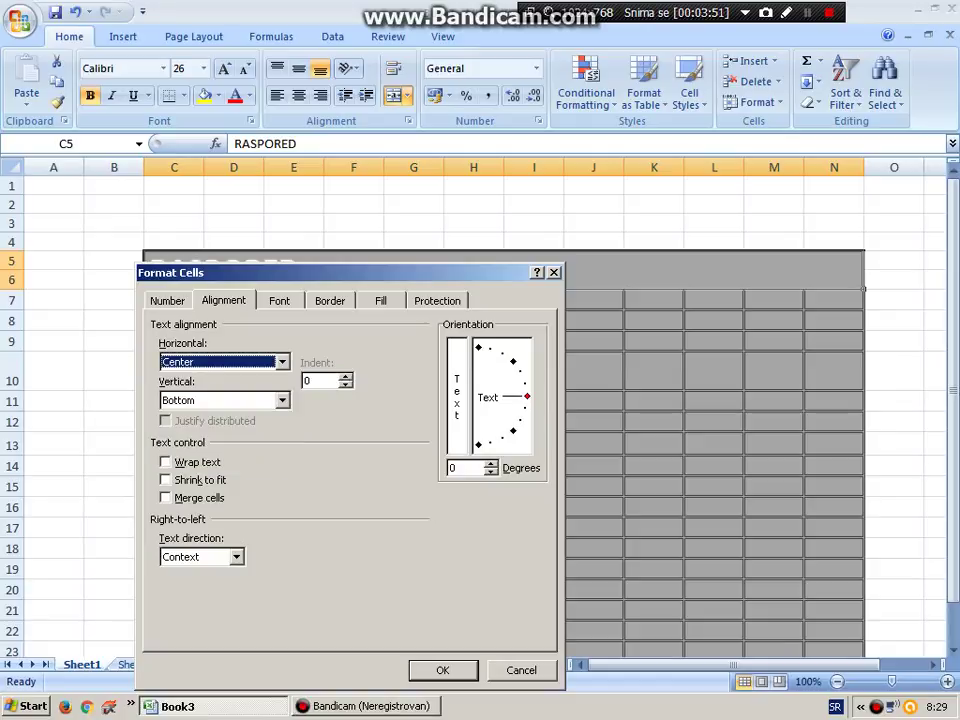
{"action": "key", "text": "Tab"}
{"action": "key", "text": "alt+Down"}
{"action": "key", "text": "Up"}
{"action": "key", "text": "Up"}
{"action": "key", "text": "Down"}
{"action": "key", "text": "Down"}
{"action": "key", "text": "Down"}
{"action": "key", "text": "Down"}
{"action": "key", "text": "Up"}
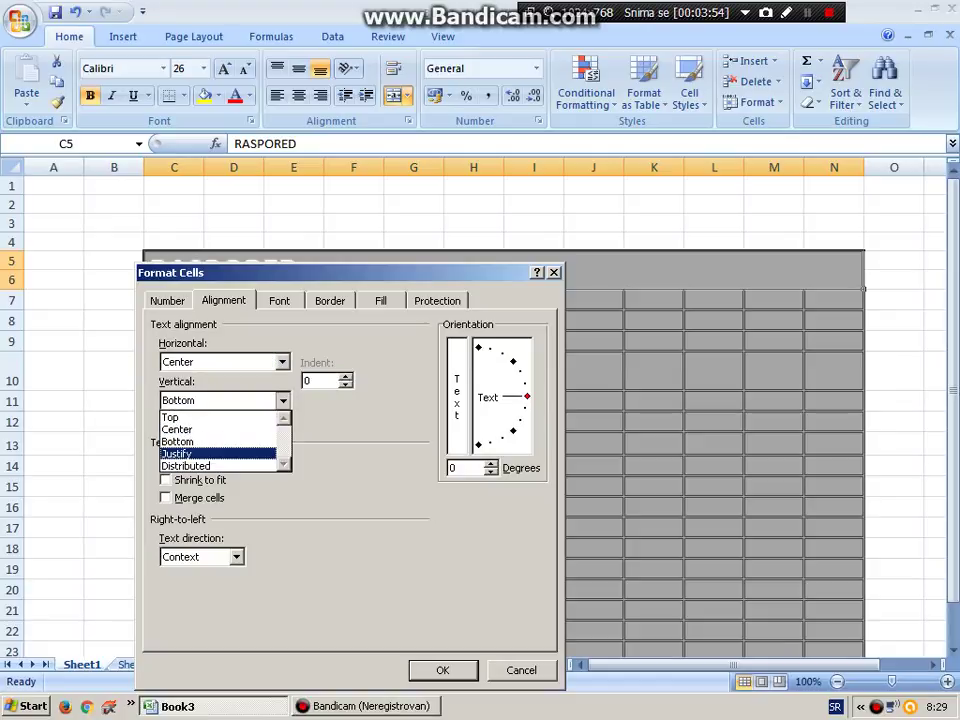
{"action": "key", "text": "Up"}
{"action": "key", "text": "Up"}
{"action": "key", "text": "Return"}
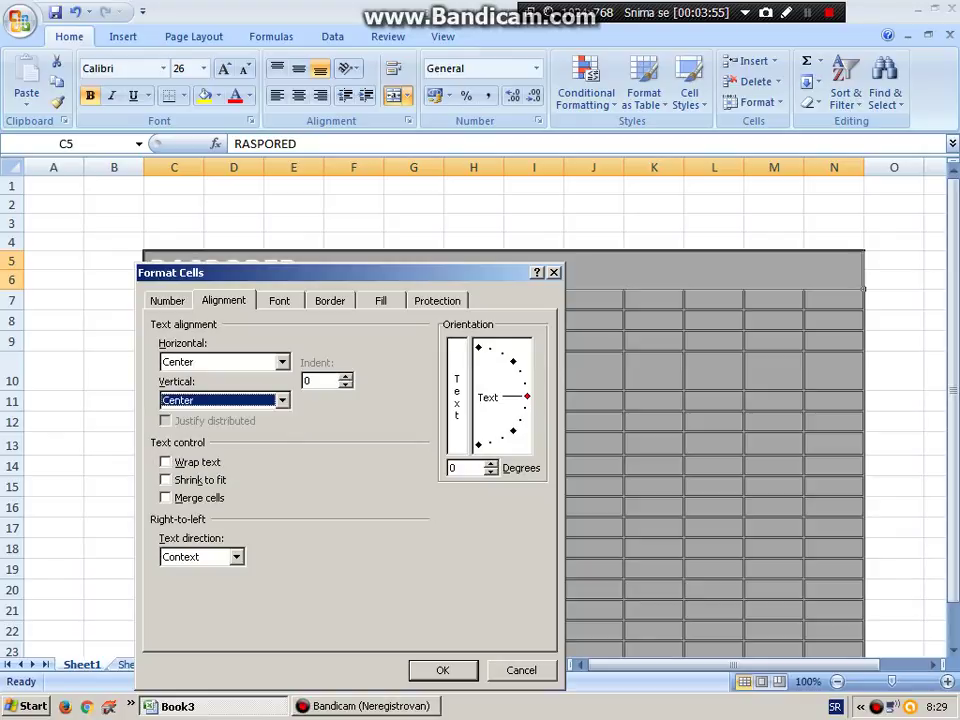
{"action": "key", "text": "Return"}
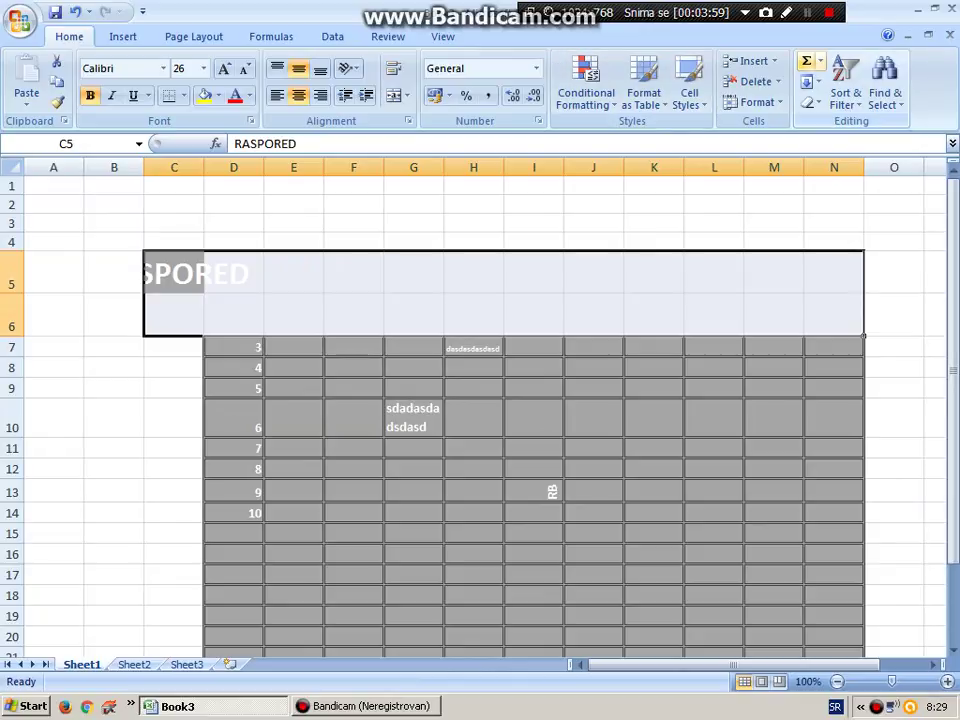
Check the title row by selecting cells D5, G5:H5, K5:L5 and J5, then scroll down the table.
{"action": "left_click", "coordinate": [807, 12]}
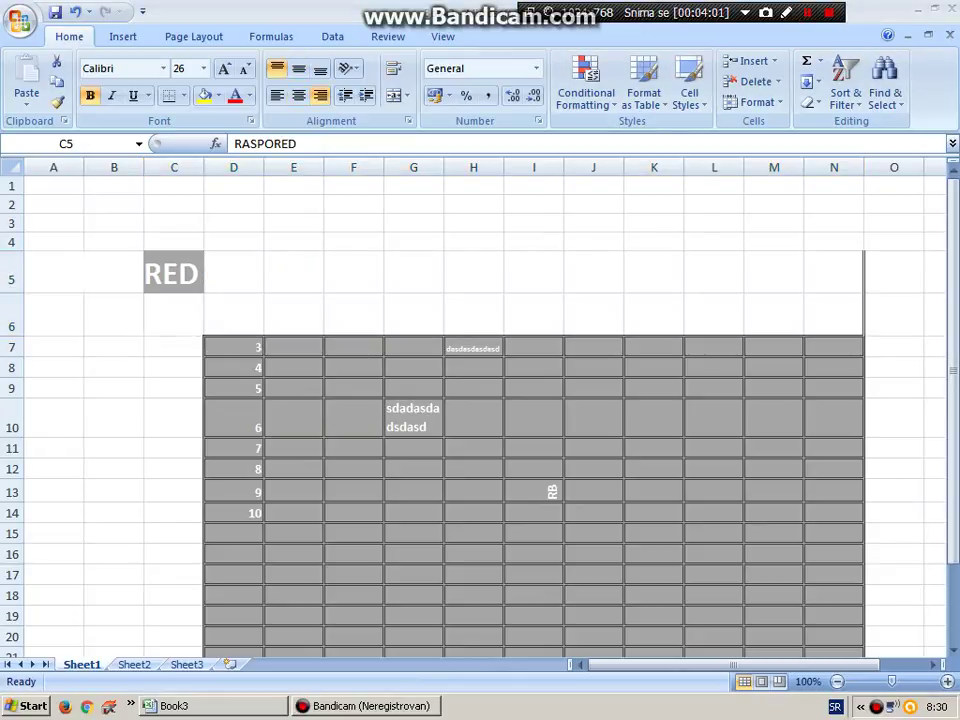
{"action": "key", "text": "alt+Tab"}
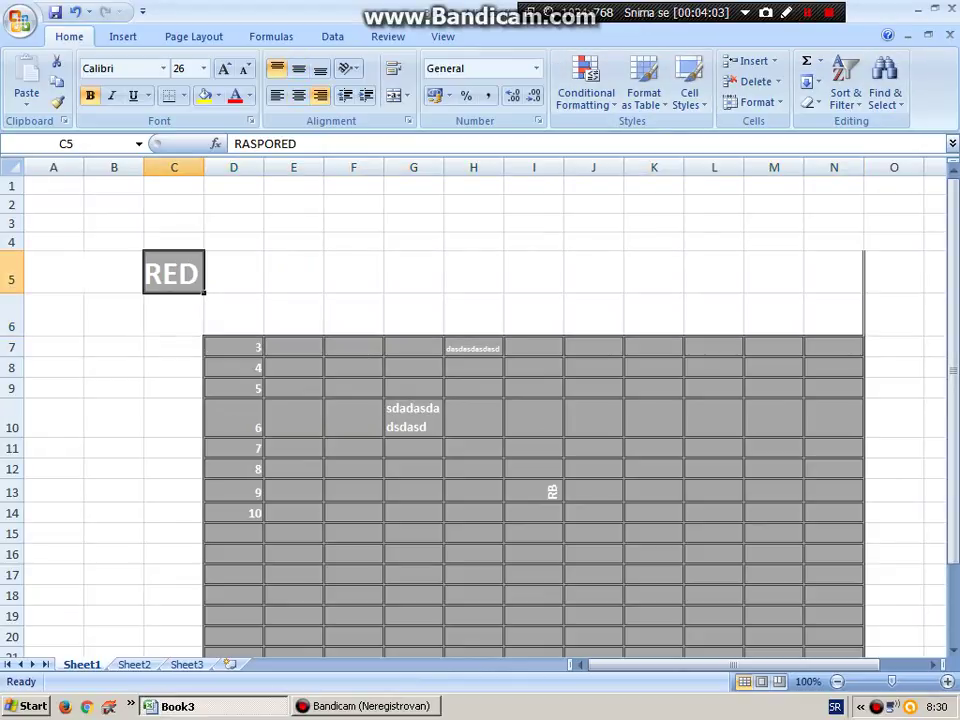
{"action": "left_click_drag", "start_coordinate": [53, 279], "coordinate": [114, 279]}
{"action": "left_click", "coordinate": [233, 272]}
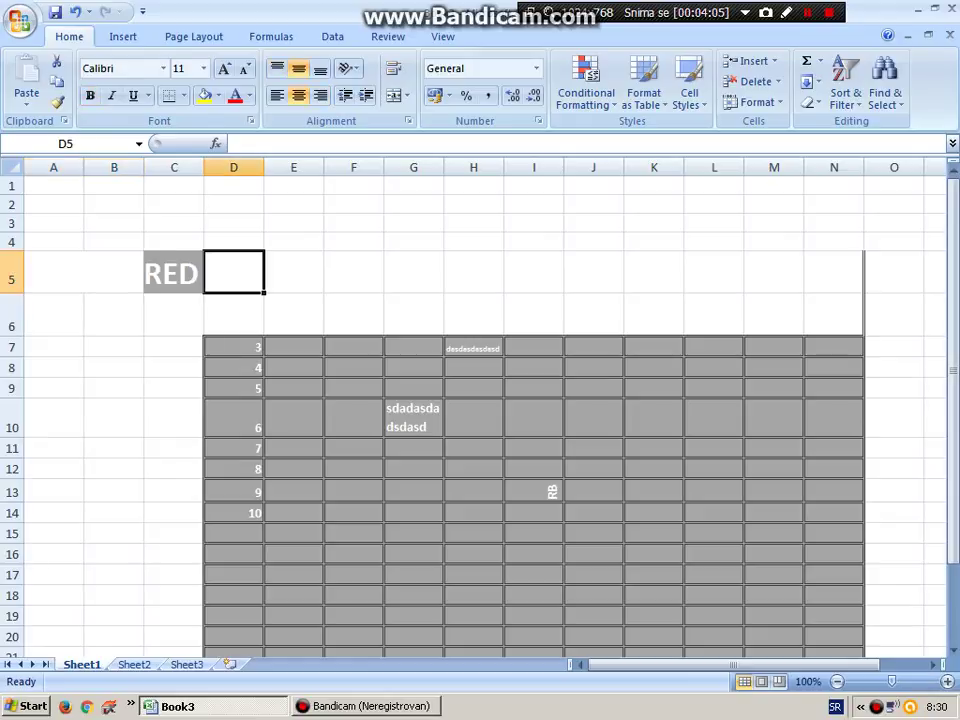
{"action": "left_click_drag", "start_coordinate": [654, 272], "coordinate": [714, 272]}
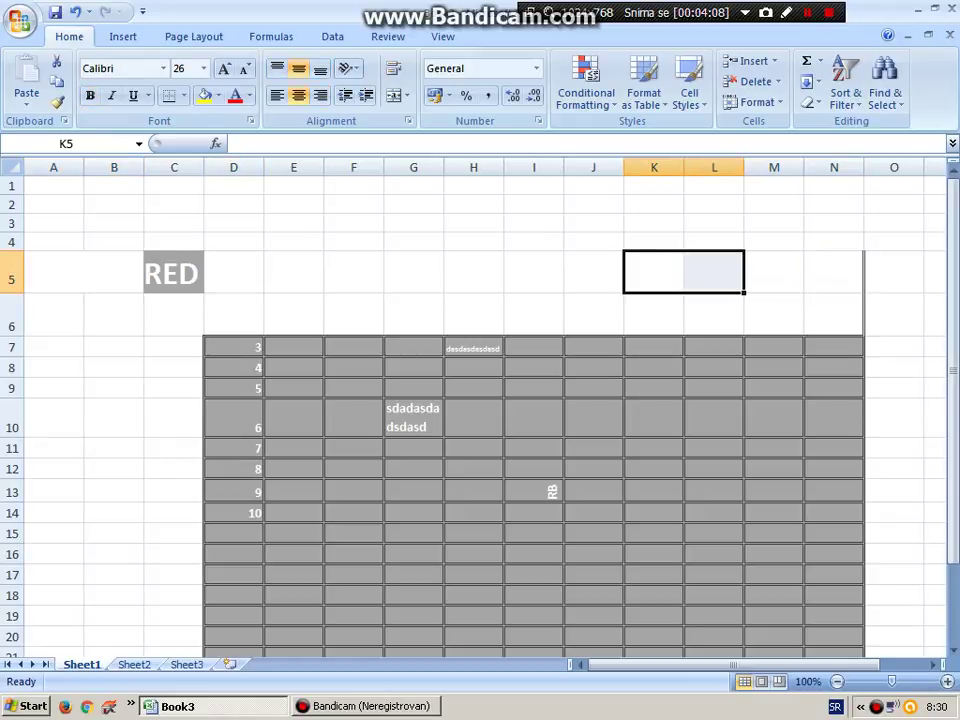
{"action": "mouse_move", "coordinate": [413, 272]}
{"action": "left_mouse_down"}
{"action": "mouse_move", "coordinate": [413, 310]}
{"action": "mouse_move", "coordinate": [593, 310]}
{"action": "mouse_move", "coordinate": [533, 310]}
{"action": "mouse_move", "coordinate": [473, 272]}
{"action": "left_mouse_up"}
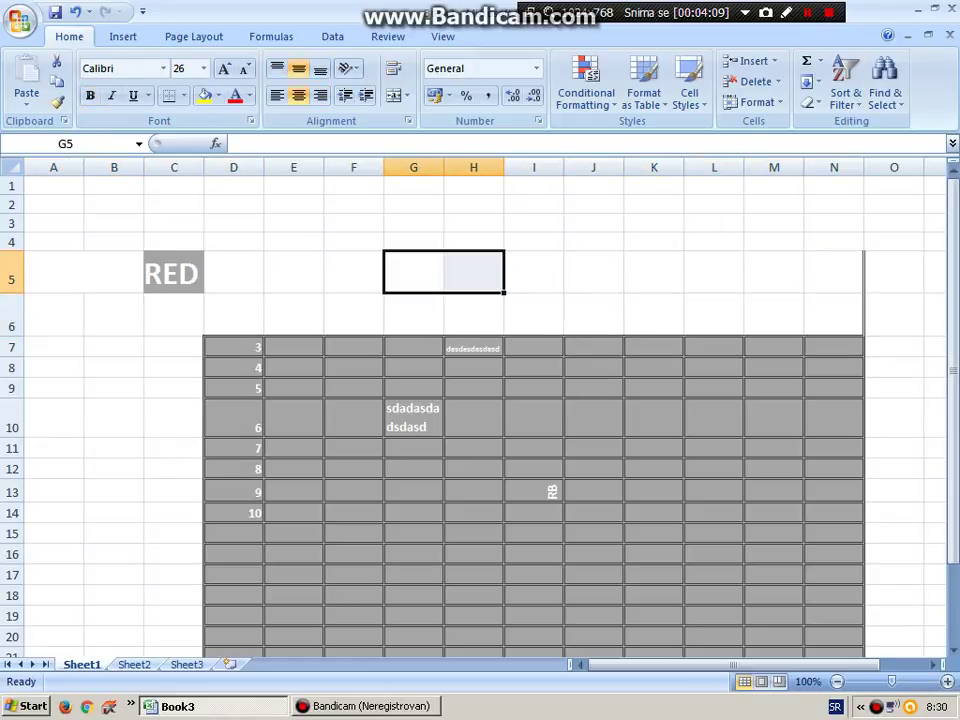
{"action": "left_click", "coordinate": [654, 314]}
{"action": "left_click", "coordinate": [593, 272]}
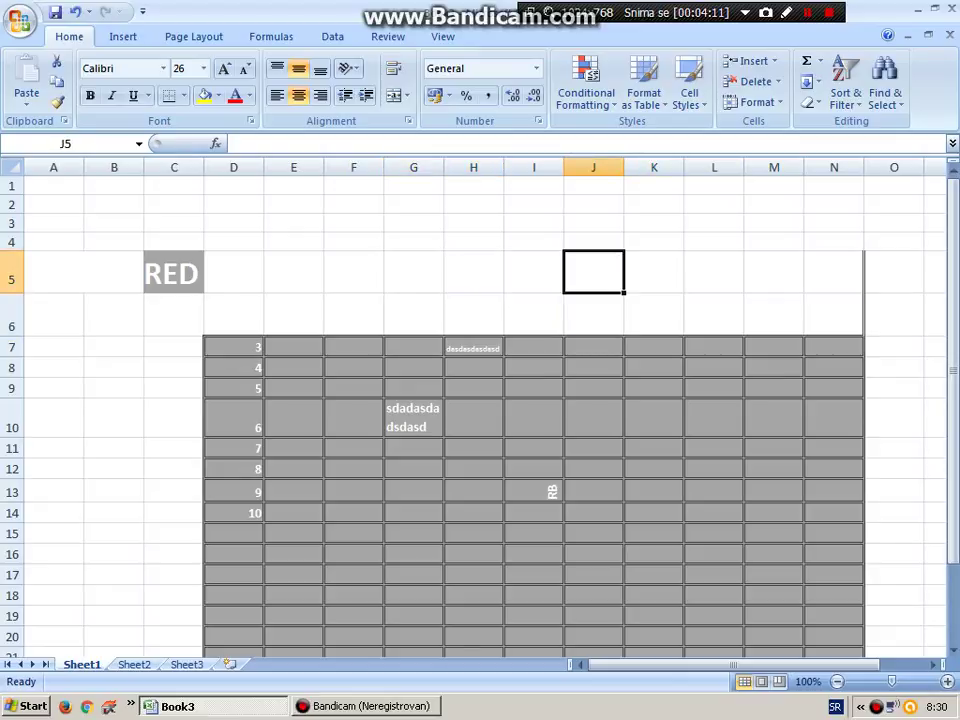
{"action": "scroll", "coordinate": [533, 400], "scroll_direction": "down", "scroll_amount": 1}
{"action": "scroll", "coordinate": [533, 400], "scroll_direction": "down", "scroll_amount": 1}
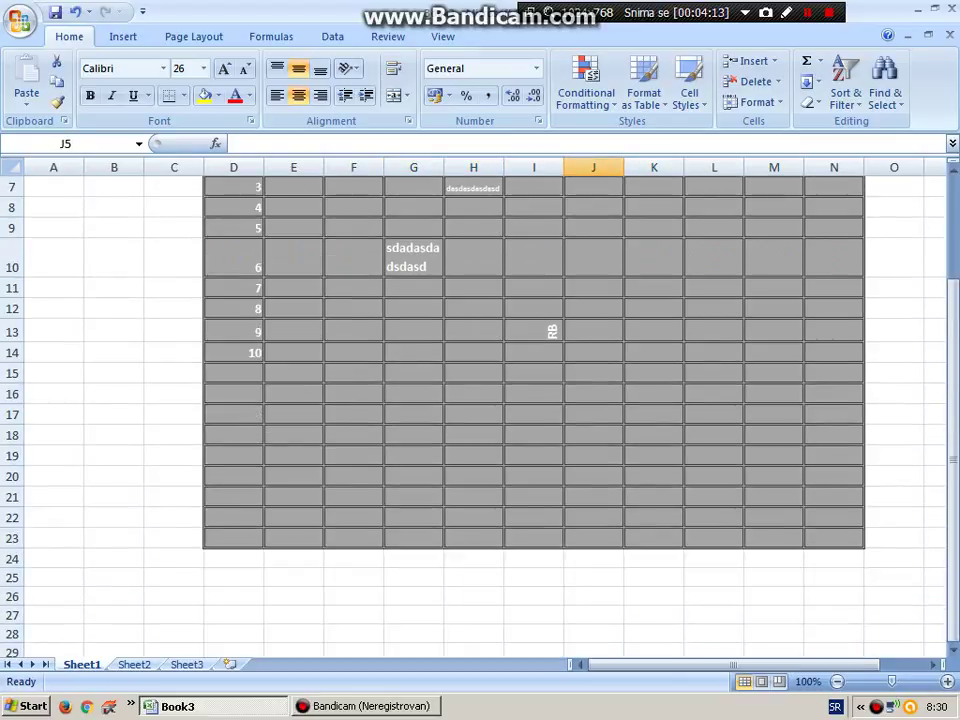
Merge the block L18:O23 into one cell with Merge cells in Format Cells.
{"action": "mouse_move", "coordinate": [894, 435]}
{"action": "left_mouse_down"}
{"action": "mouse_move", "coordinate": [714, 435]}
{"action": "mouse_move", "coordinate": [714, 538]}
{"action": "left_mouse_up"}
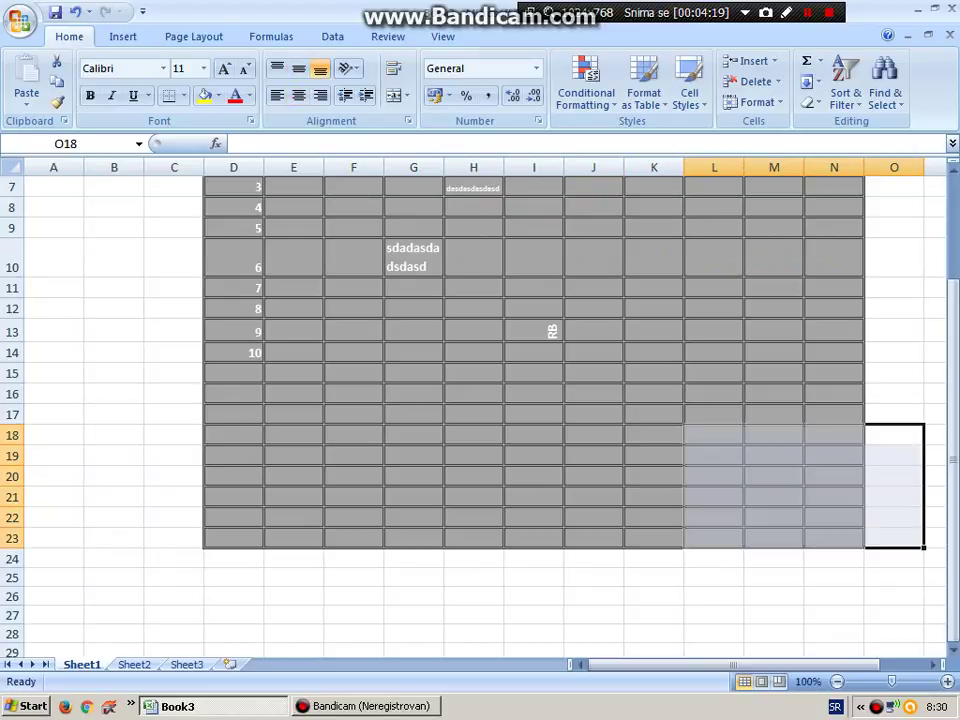
{"action": "right_click", "coordinate": [716, 497]}
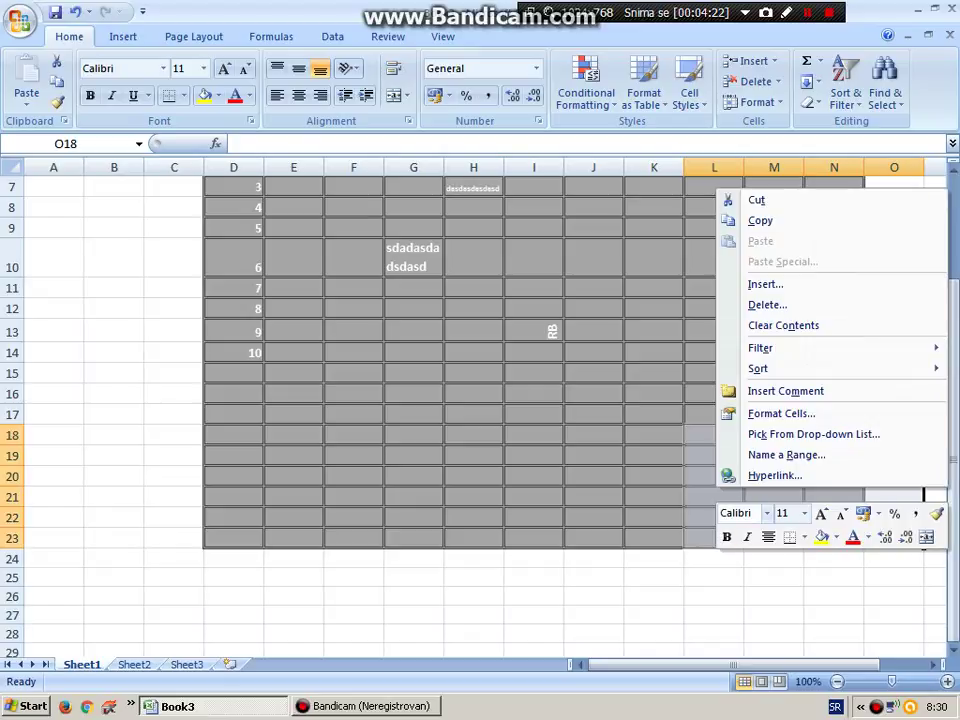
{"action": "left_click", "coordinate": [781, 413]}
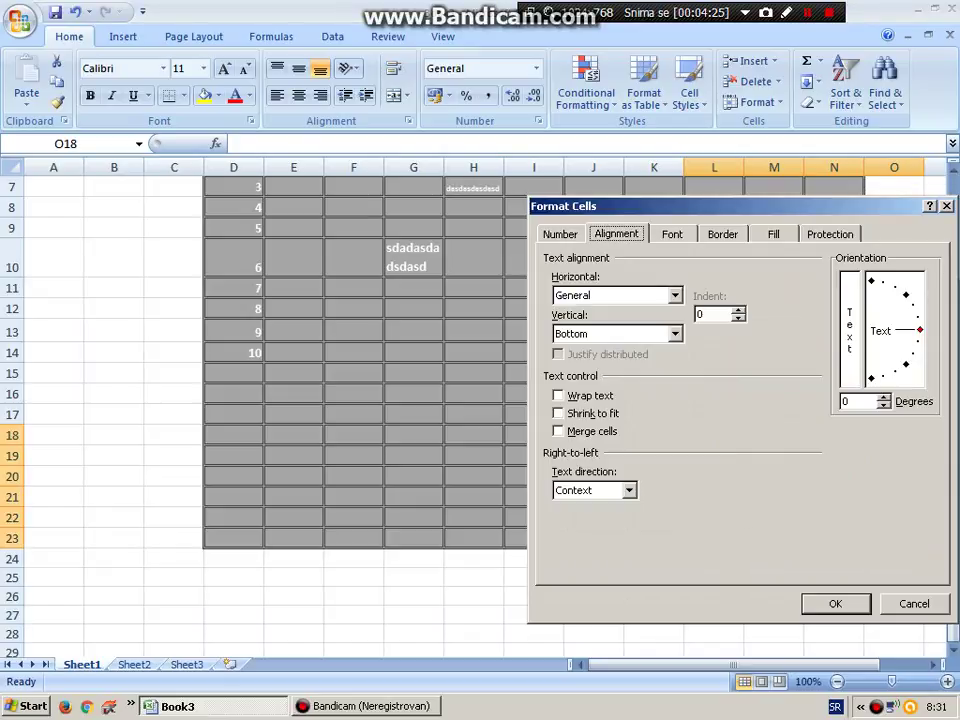
{"action": "key", "text": "alt+m"}
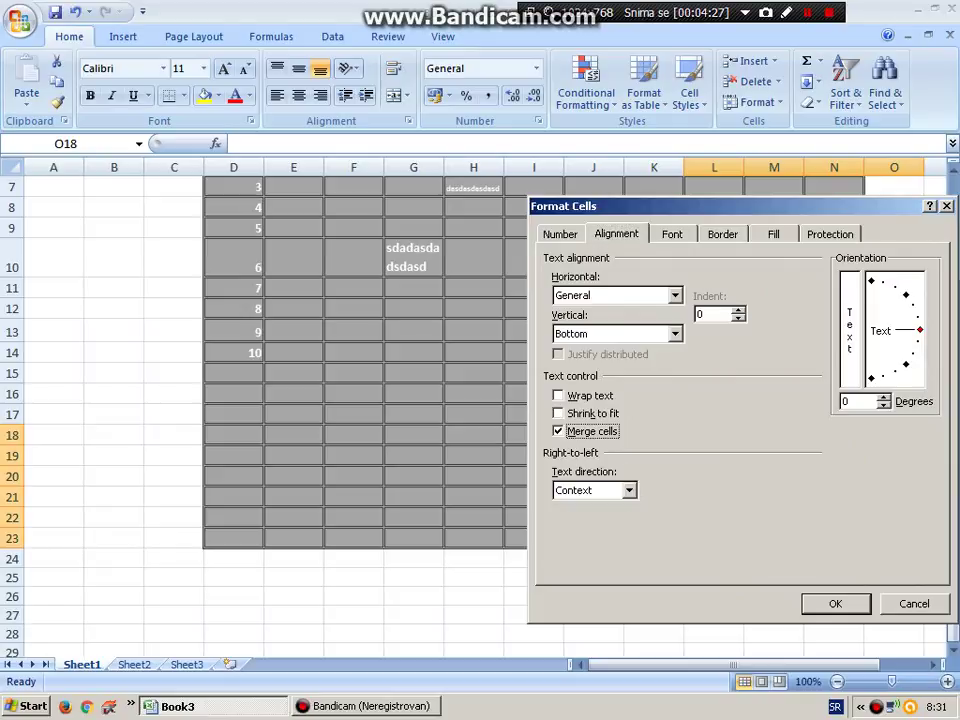
{"action": "key", "text": "Return"}
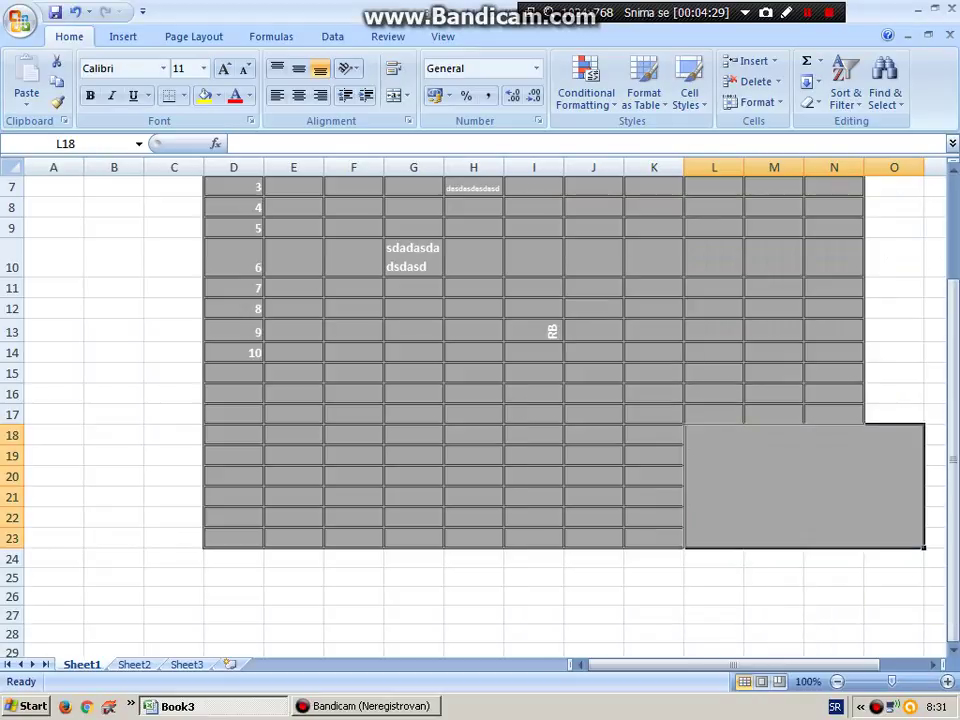
Select the merged L18 block and erase the mistyped 'Ri' entry.
{"action": "scroll", "coordinate": [480, 400], "scroll_direction": "up", "scroll_amount": 1}
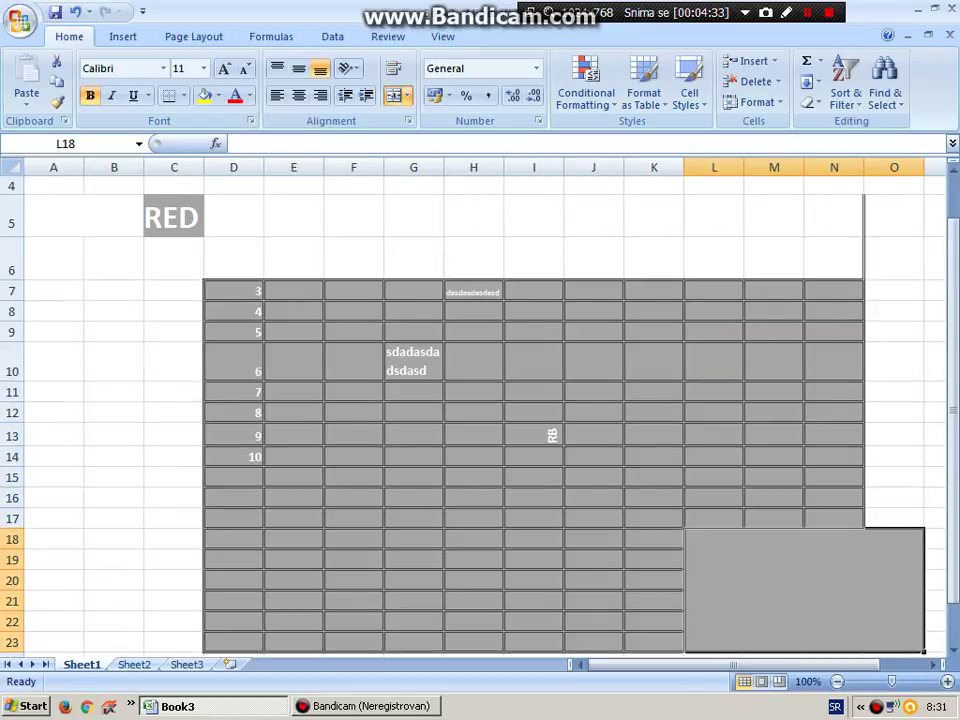
{"action": "left_click", "coordinate": [233, 258]}
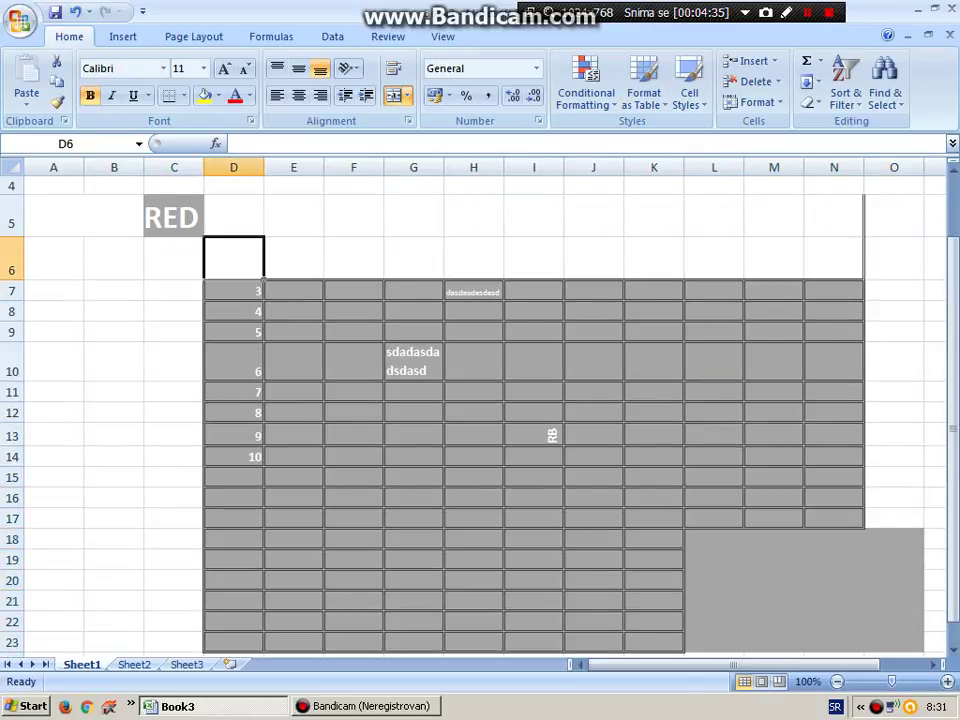
{"action": "left_click", "coordinate": [353, 477]}
{"action": "scroll", "coordinate": [480, 400], "scroll_direction": "down", "scroll_amount": 2}
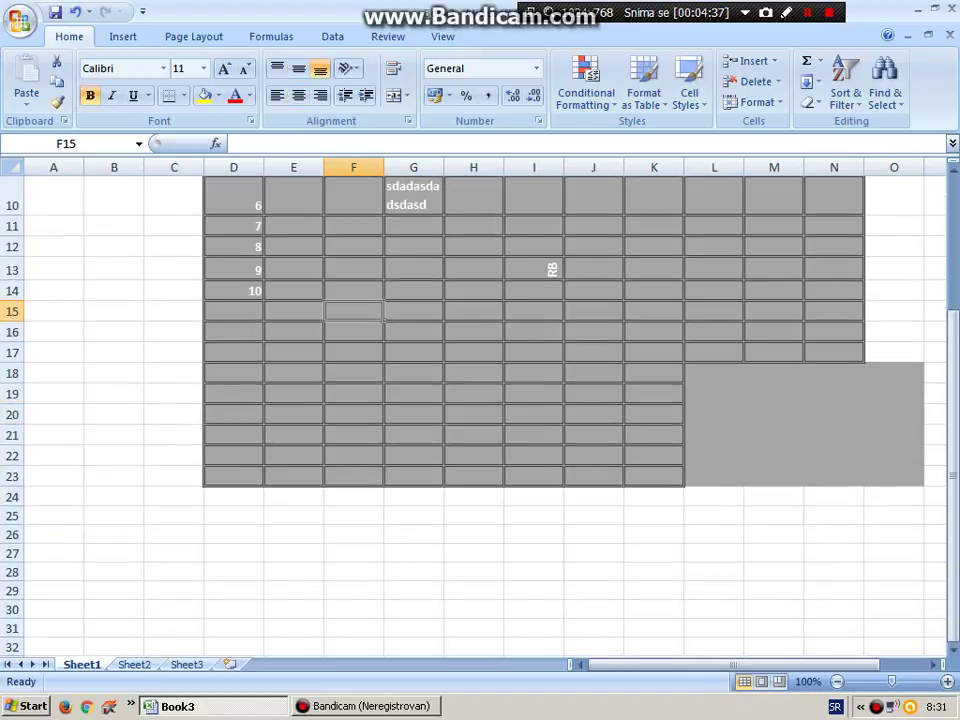
{"action": "left_click", "coordinate": [805, 424]}
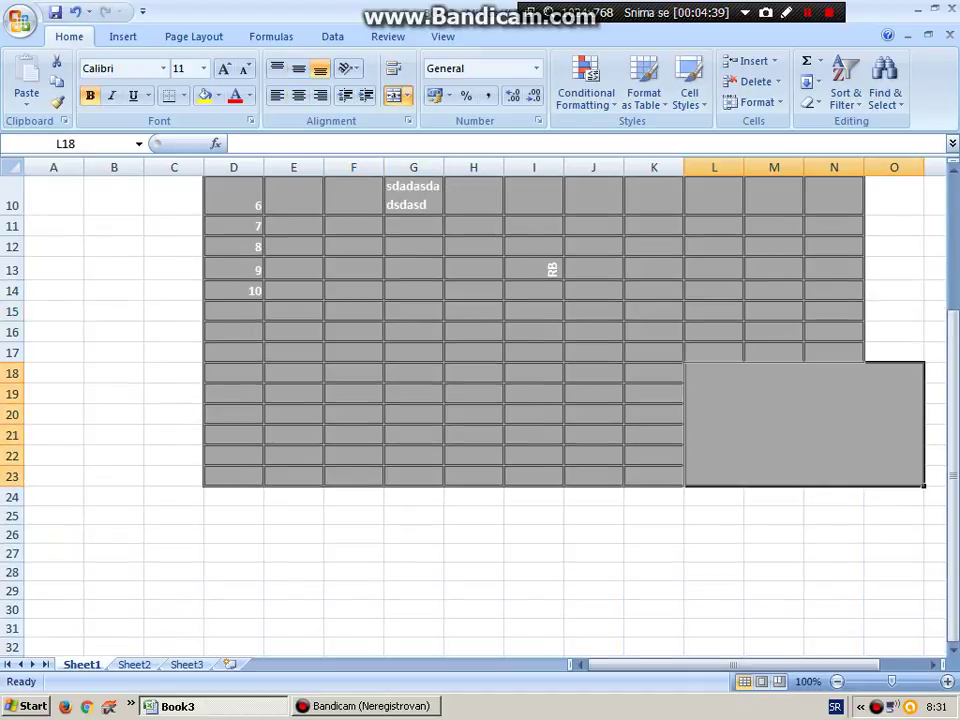
{"action": "type", "text": "R"}
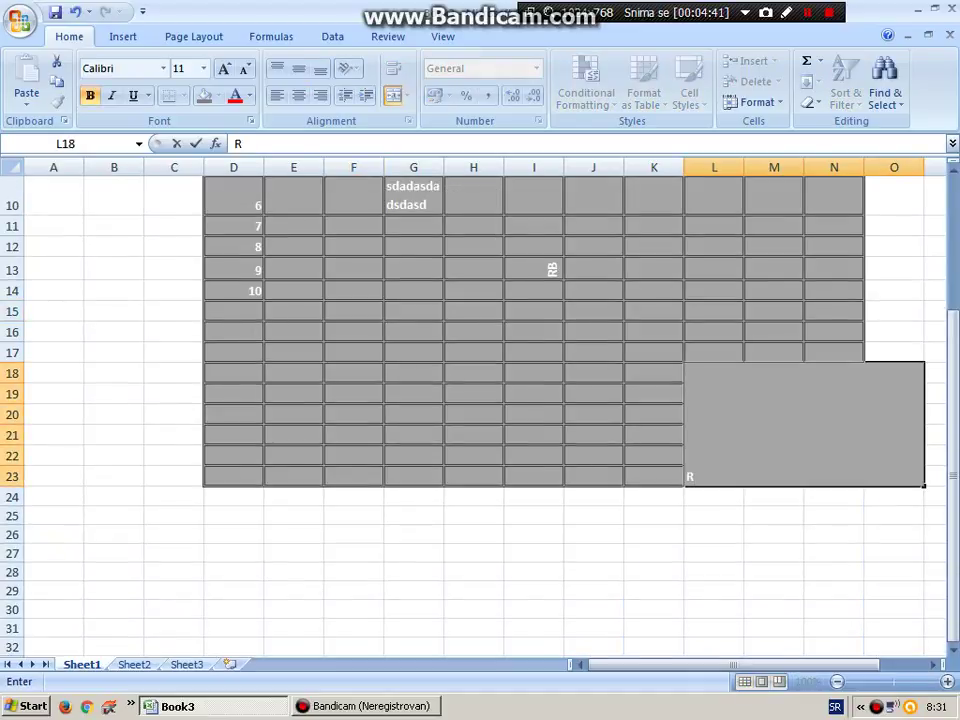
{"action": "type", "text": "i"}
{"action": "key", "text": "BackSpace"}
{"action": "key", "text": "BackSpace"}
Enter 'minecraft' in merged cell L18, choose font size 24, and commit it.
{"action": "type", "text": "mi"}
{"action": "type", "text": "necraft"}
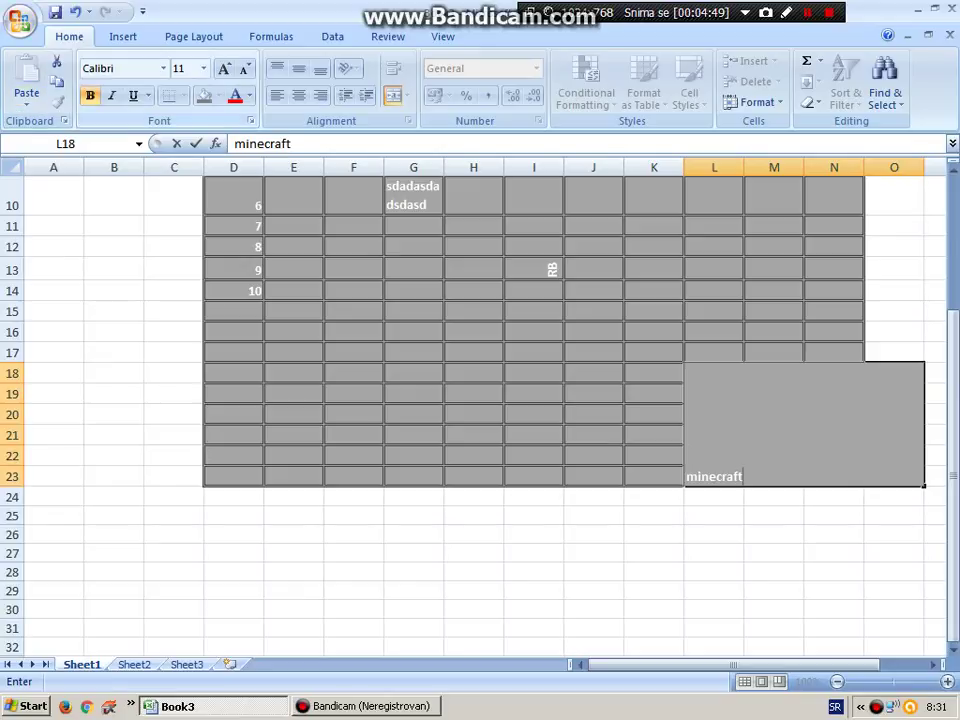
{"action": "left_click", "coordinate": [203, 68]}
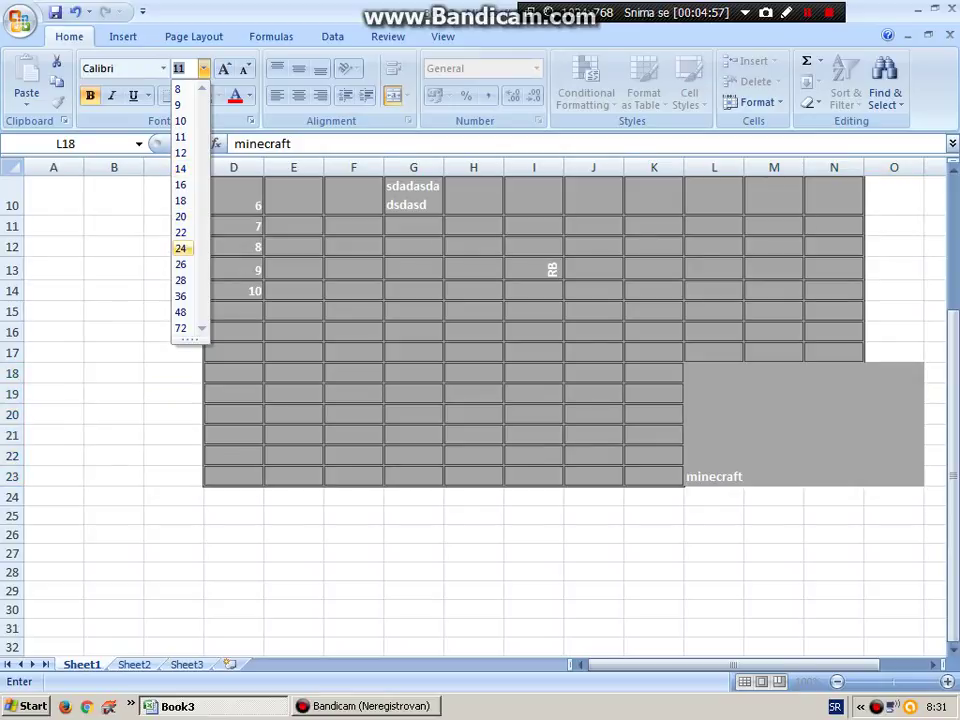
{"action": "left_click", "coordinate": [180, 248]}
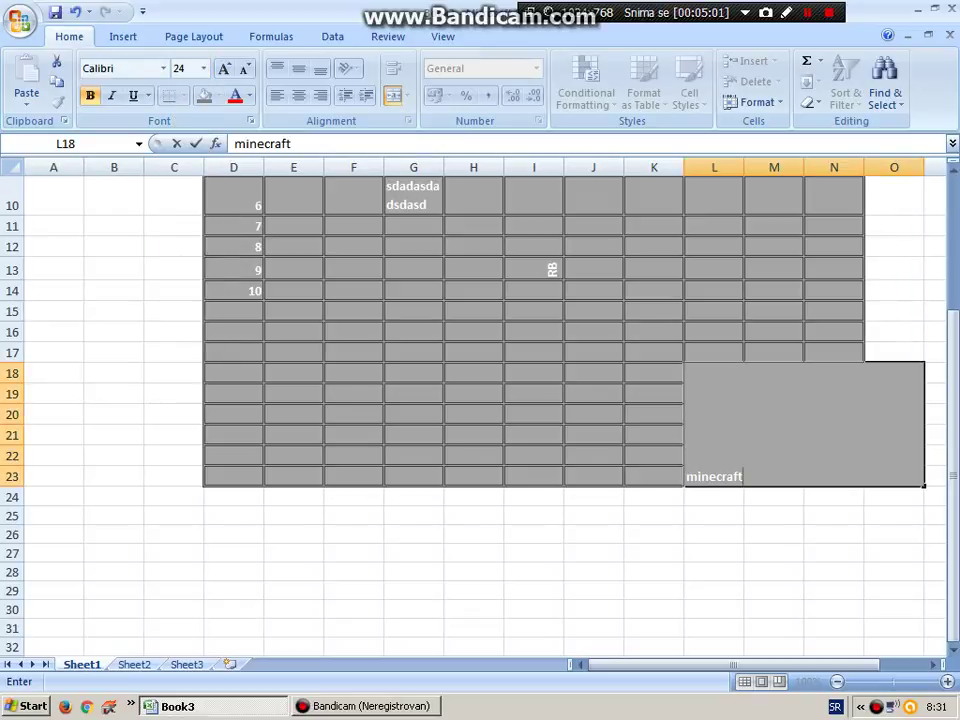
{"action": "key", "text": "F2"}
{"action": "left_click", "coordinate": [593, 434]}
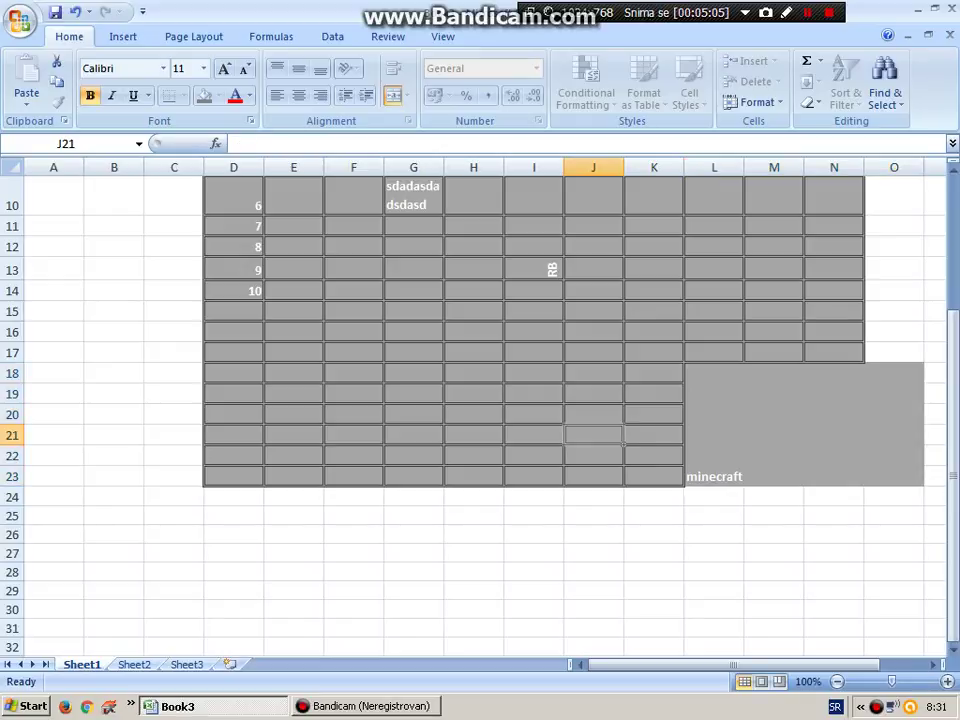
Reselect the merged minecraft block and bring up its Format Cells settings.
{"action": "left_click", "coordinate": [804, 424]}
{"action": "right_click", "coordinate": [718, 548]}
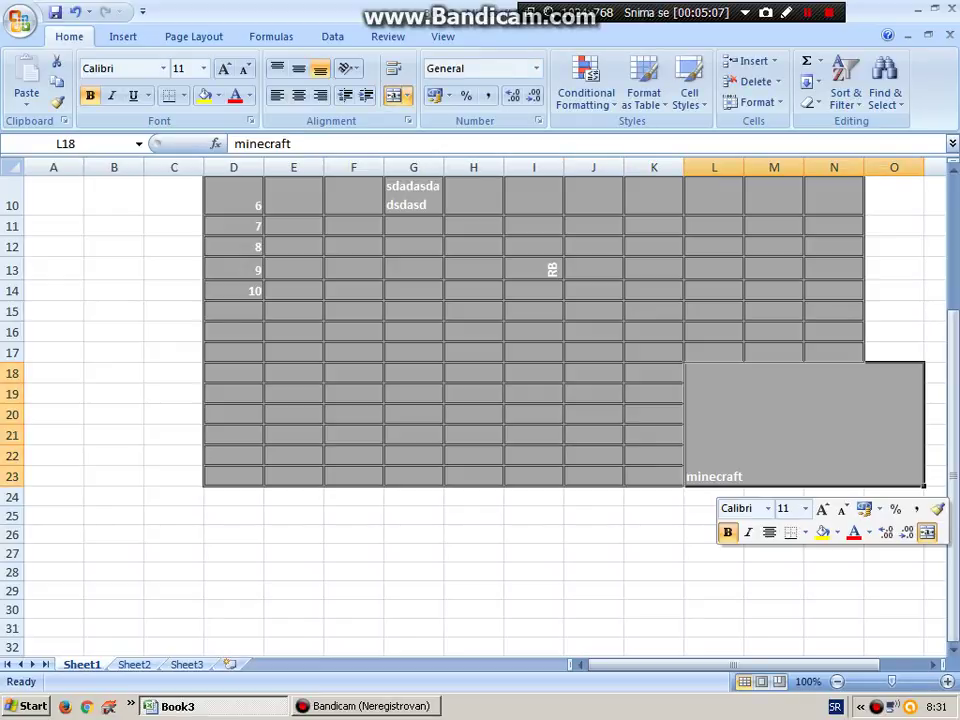
{"action": "key", "text": "Escape"}
{"action": "right_click", "coordinate": [718, 548]}
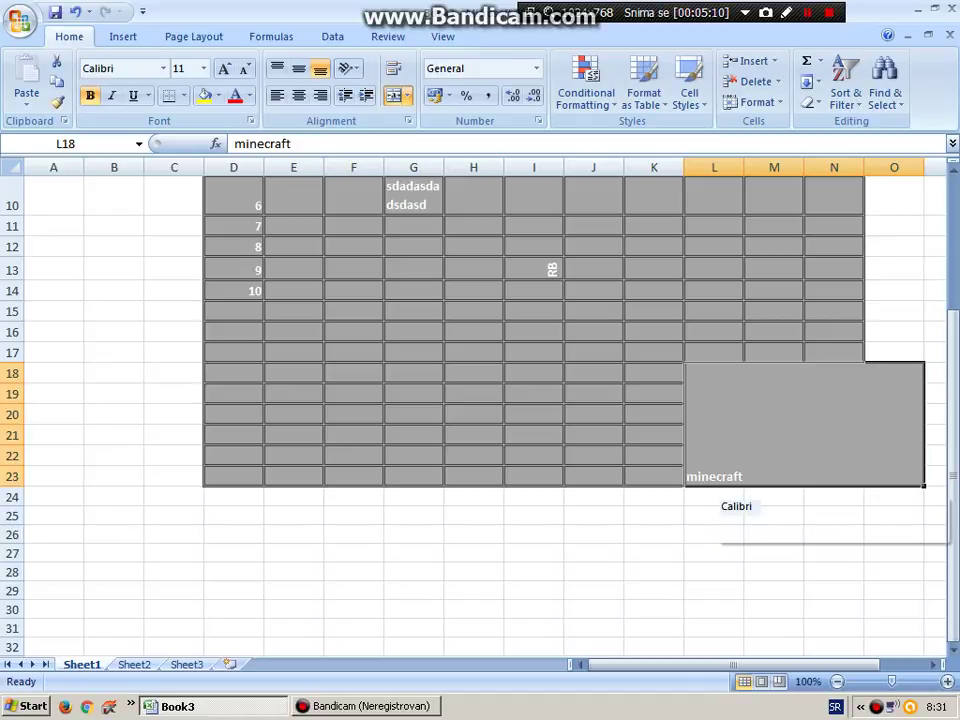
{"action": "key", "text": "Escape"}
{"action": "right_click", "coordinate": [722, 488]}
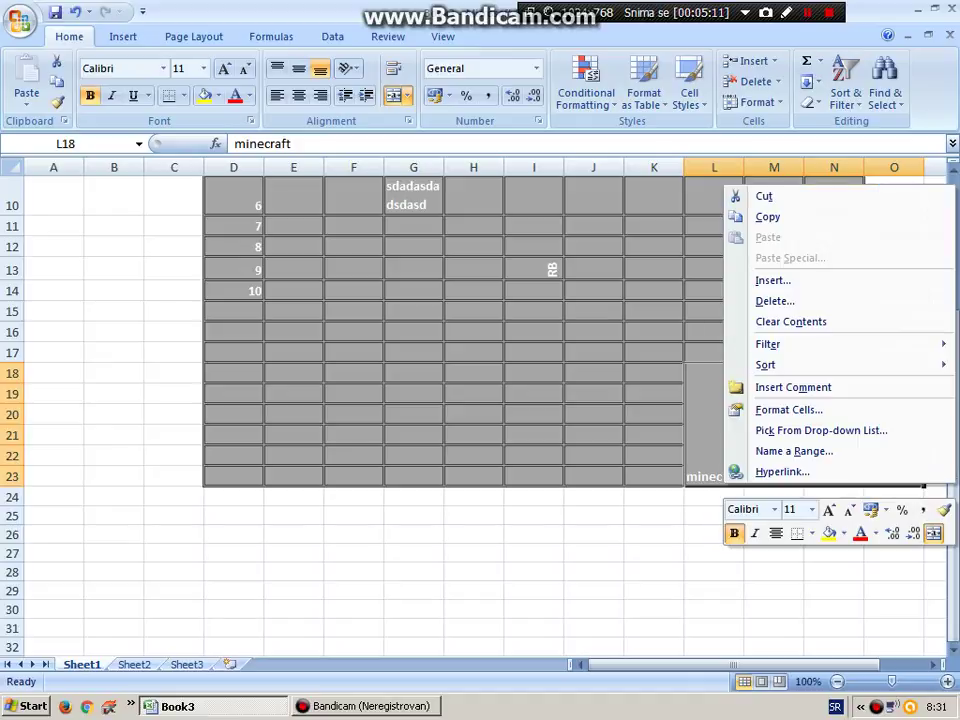
{"action": "key", "text": "Escape"}
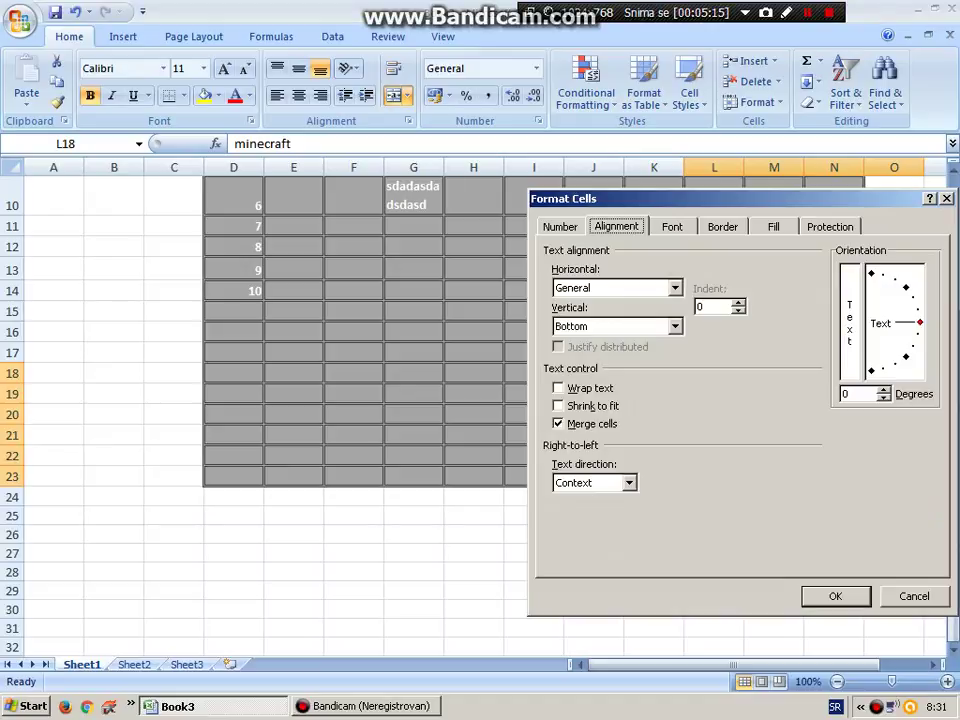
Center the text horizontally and vertically and turn off Merge cells.
{"action": "left_click", "coordinate": [675, 287]}
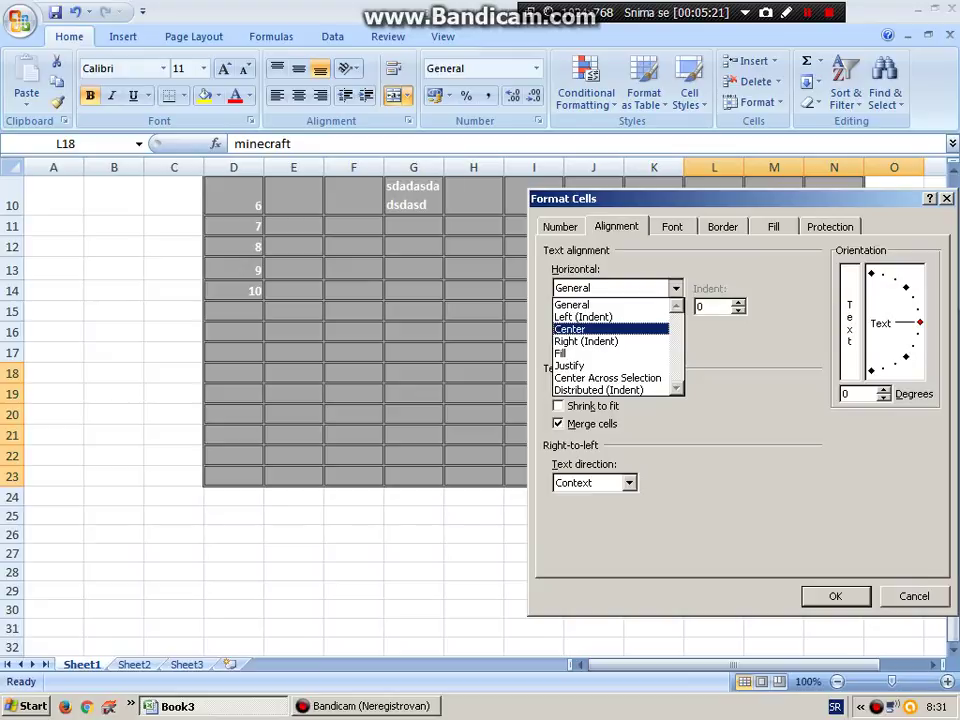
{"action": "key", "text": "Return"}
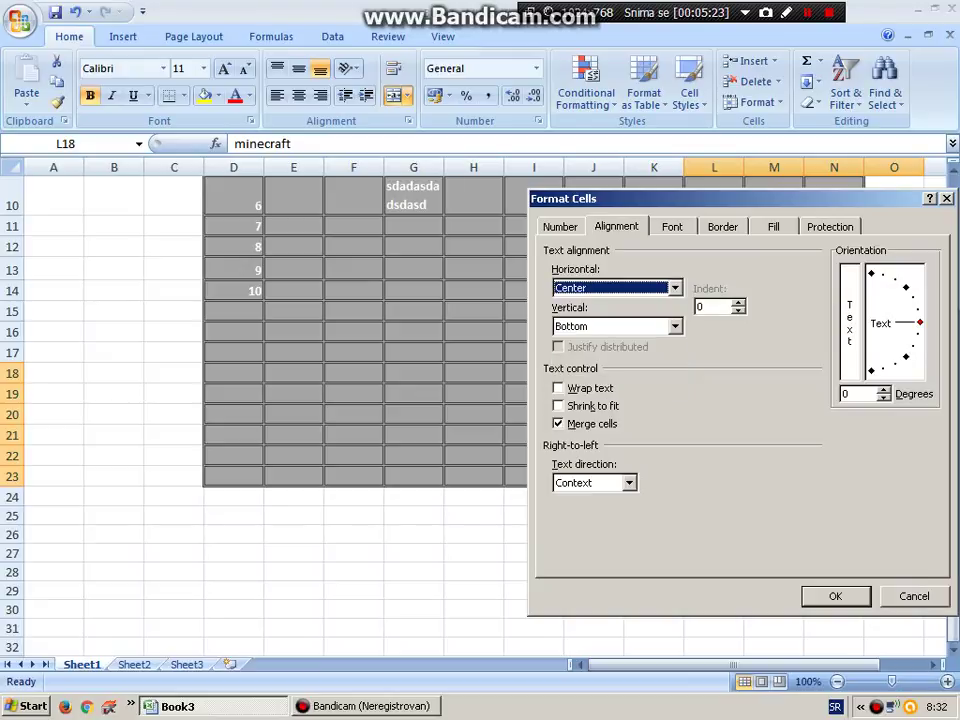
{"action": "key", "text": "Tab"}
{"action": "key", "text": "Tab"}
{"action": "key", "text": "alt+Down"}
{"action": "key", "text": "Up"}
{"action": "key", "text": "Return"}
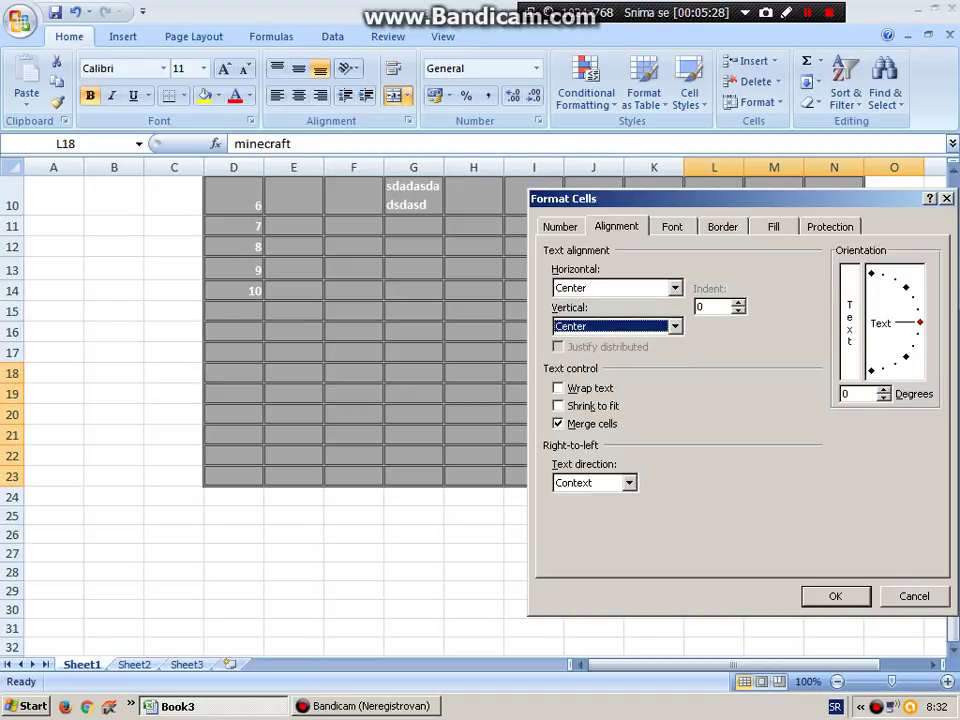
{"action": "key", "text": "alt+m"}
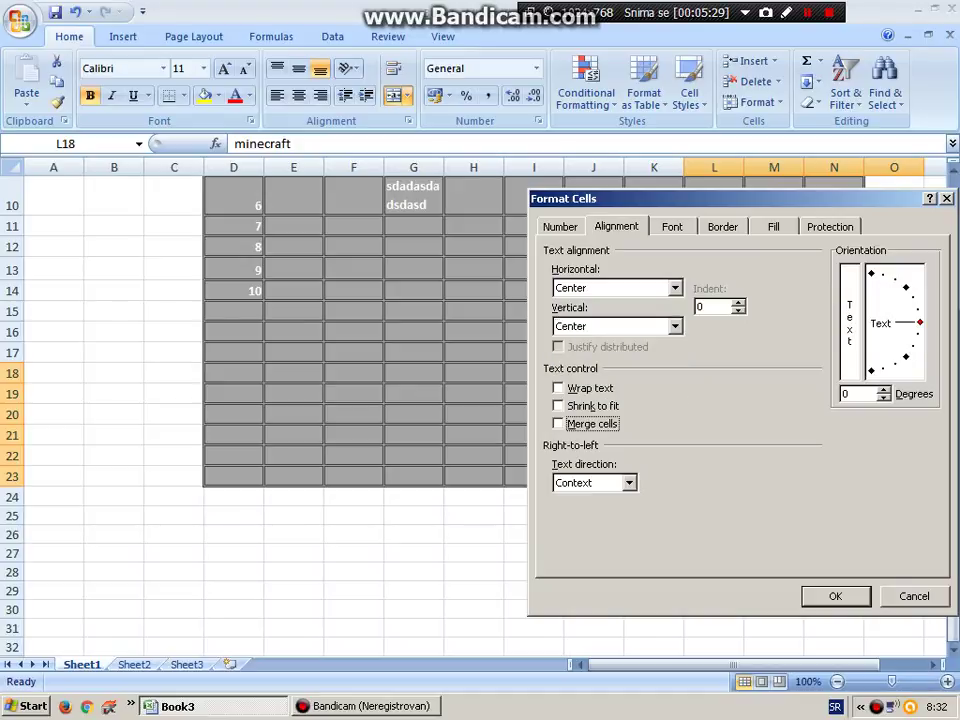
{"action": "key", "text": "Return"}
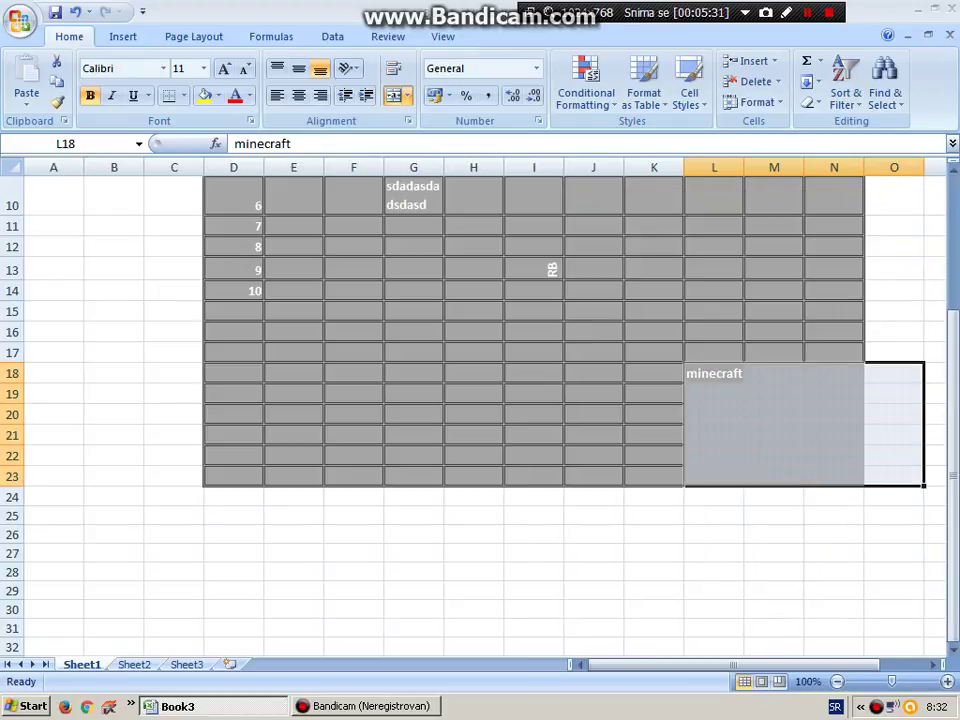
Select L18 and set its horizontal alignment to Right (Indent).
{"action": "left_click", "coordinate": [714, 434]}
{"action": "key", "text": "Up"}
{"action": "key", "text": "Up"}
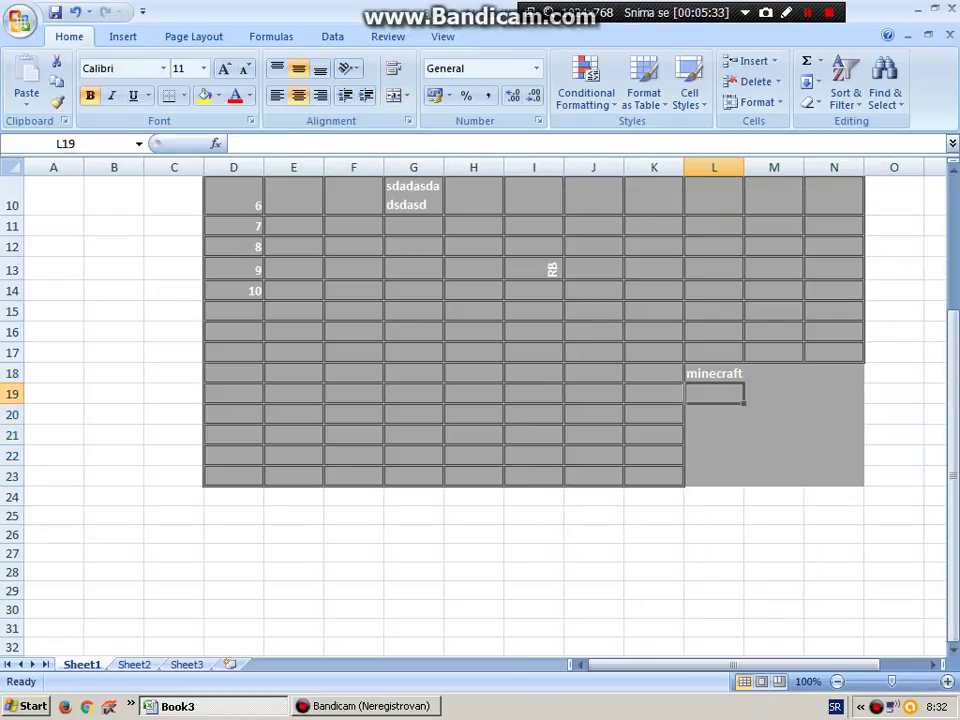
{"action": "key", "text": "Up"}
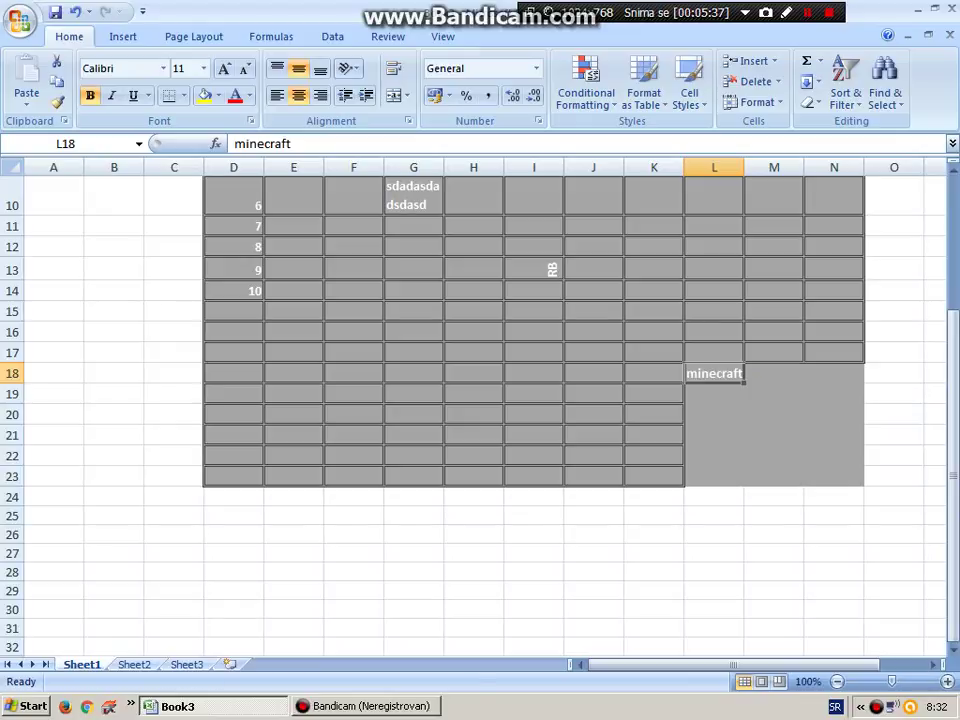
{"action": "right_click", "coordinate": [724, 380]}
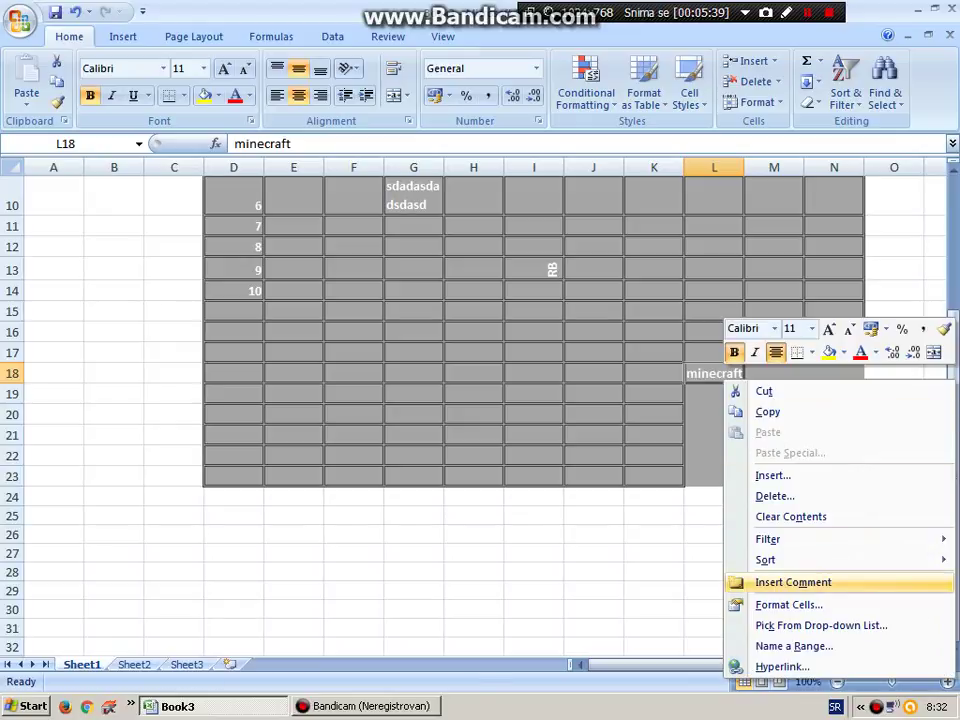
{"action": "key", "text": "Escape"}
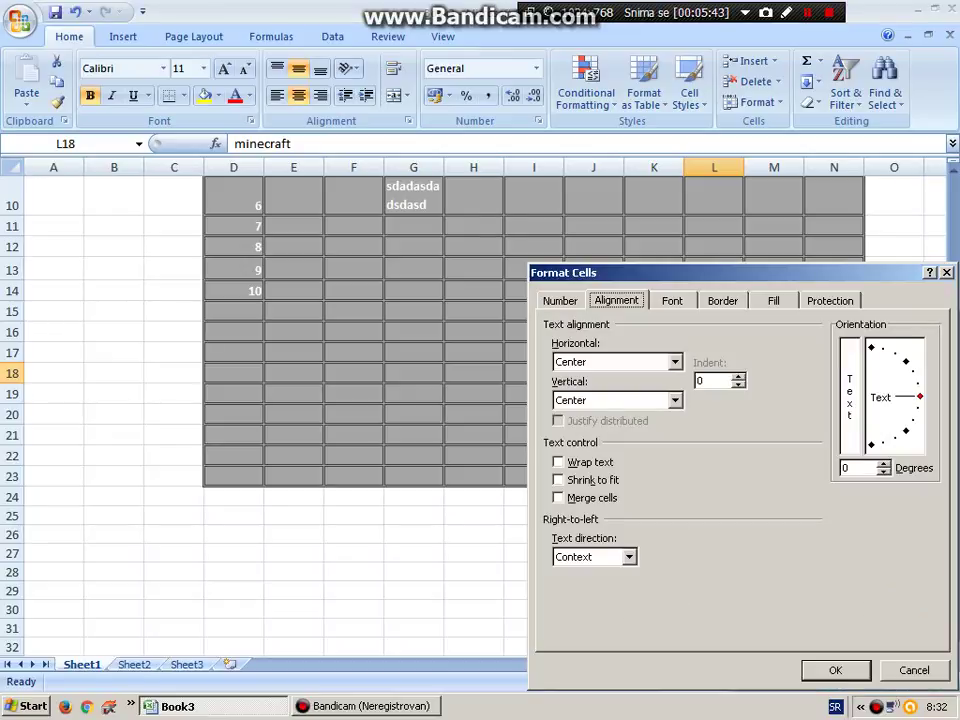
{"action": "key", "text": "Tab"}
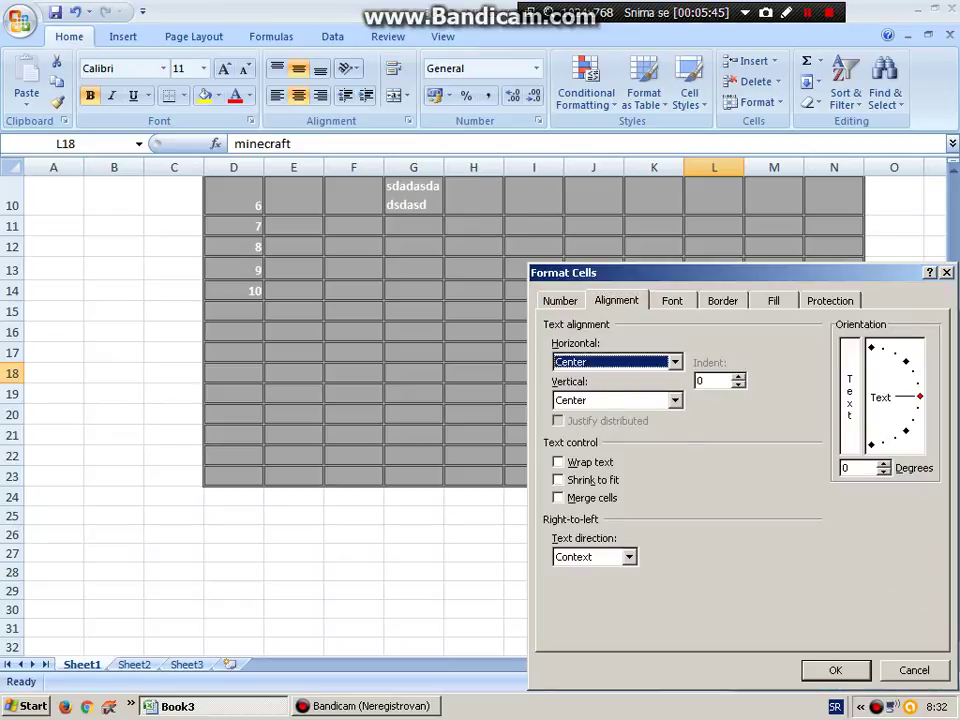
{"action": "key", "text": "alt+Down"}
{"action": "key", "text": "Down"}
{"action": "key", "text": "Down"}
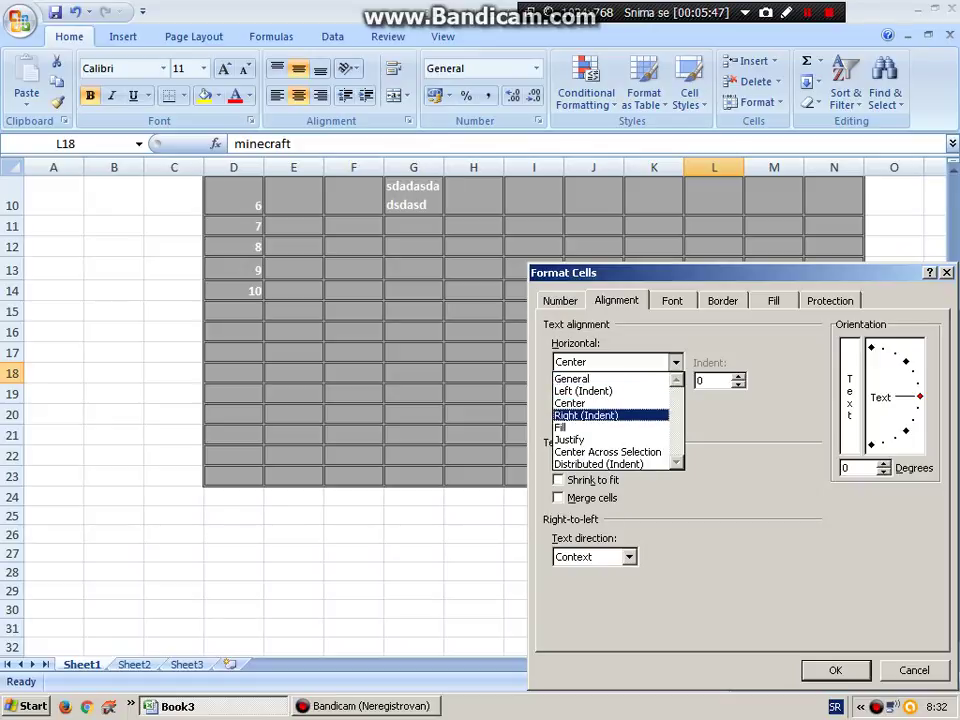
{"action": "key", "text": "Return"}
Set the vertical alignment of L18 to Top, apply it, and click away to L15.
{"action": "key", "text": "Tab"}
{"action": "key", "text": "Tab"}
{"action": "key", "text": "alt+Down"}
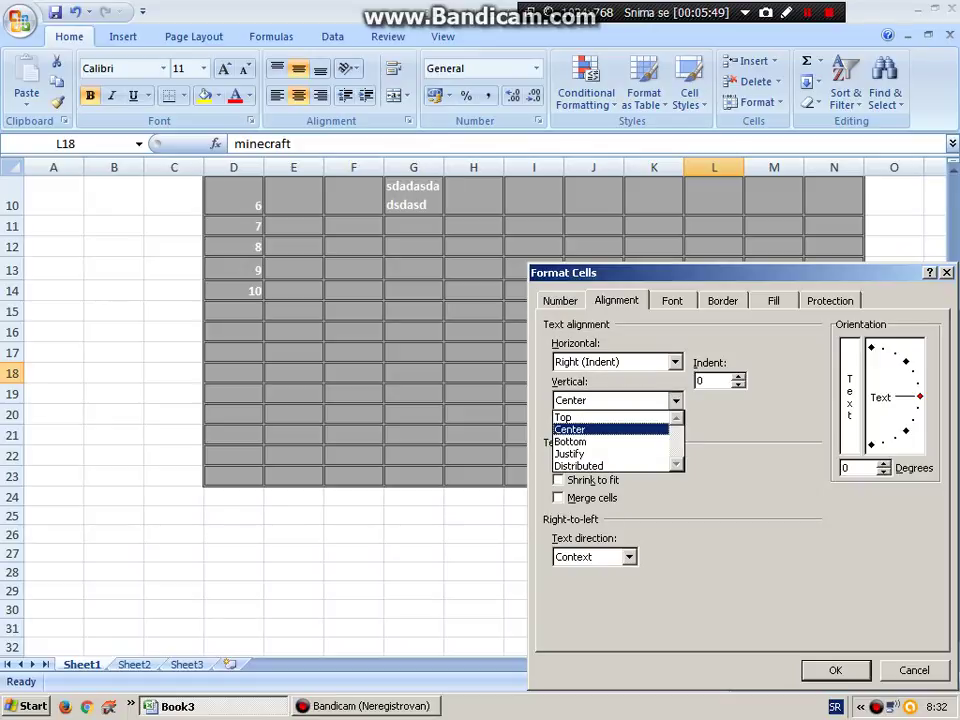
{"action": "key", "text": "Return"}
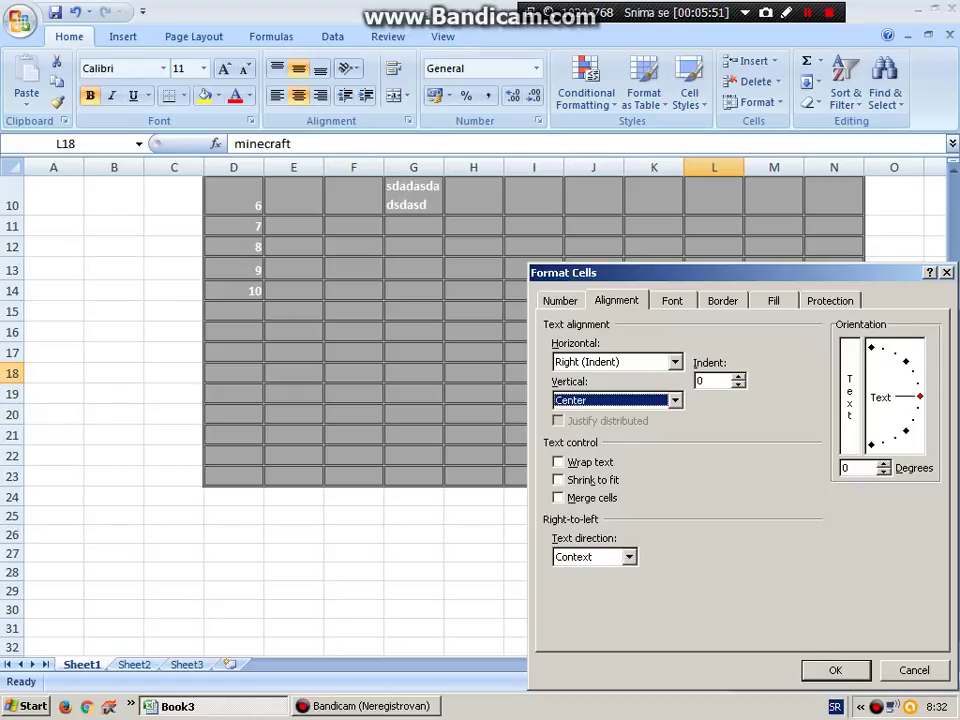
{"action": "key", "text": "alt+Down"}
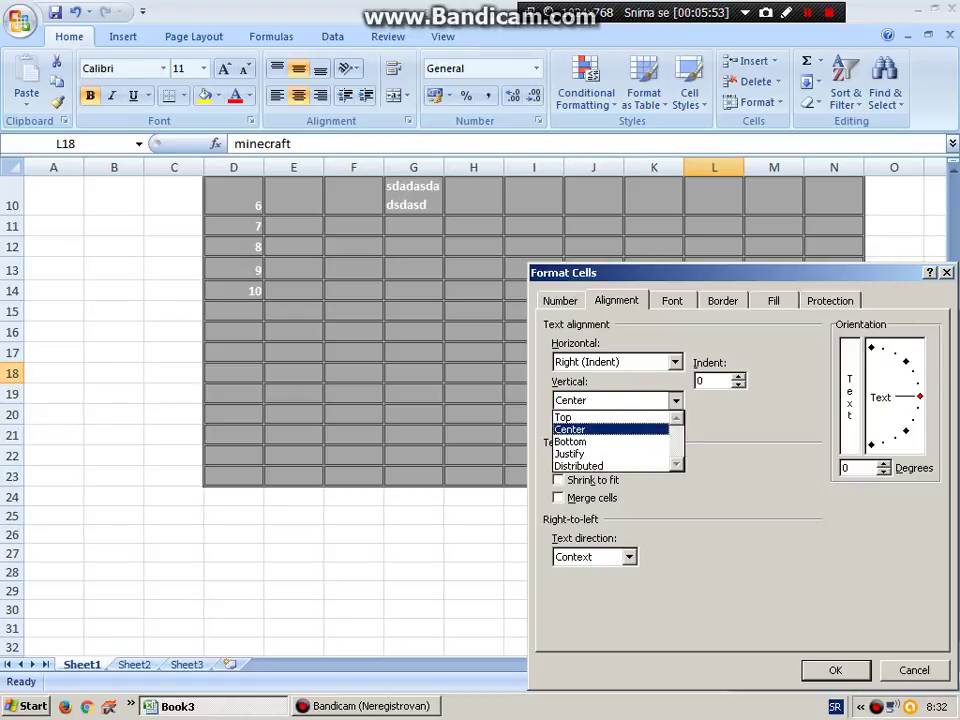
{"action": "key", "text": "Down"}
{"action": "key", "text": "Up"}
{"action": "key", "text": "Up"}
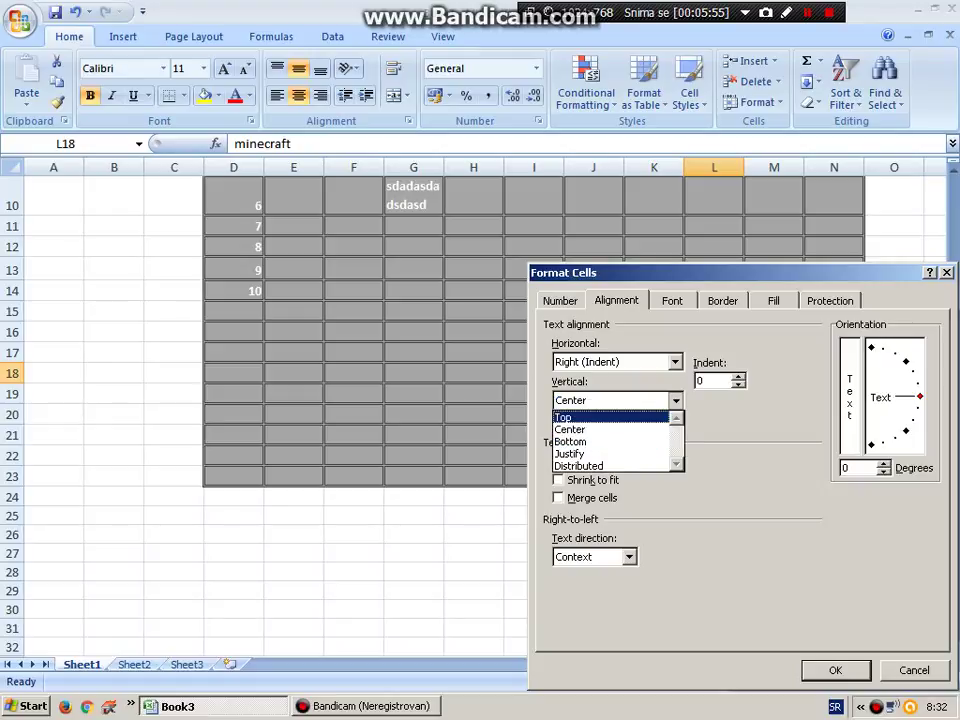
{"action": "key", "text": "Return"}
{"action": "key", "text": "Return"}
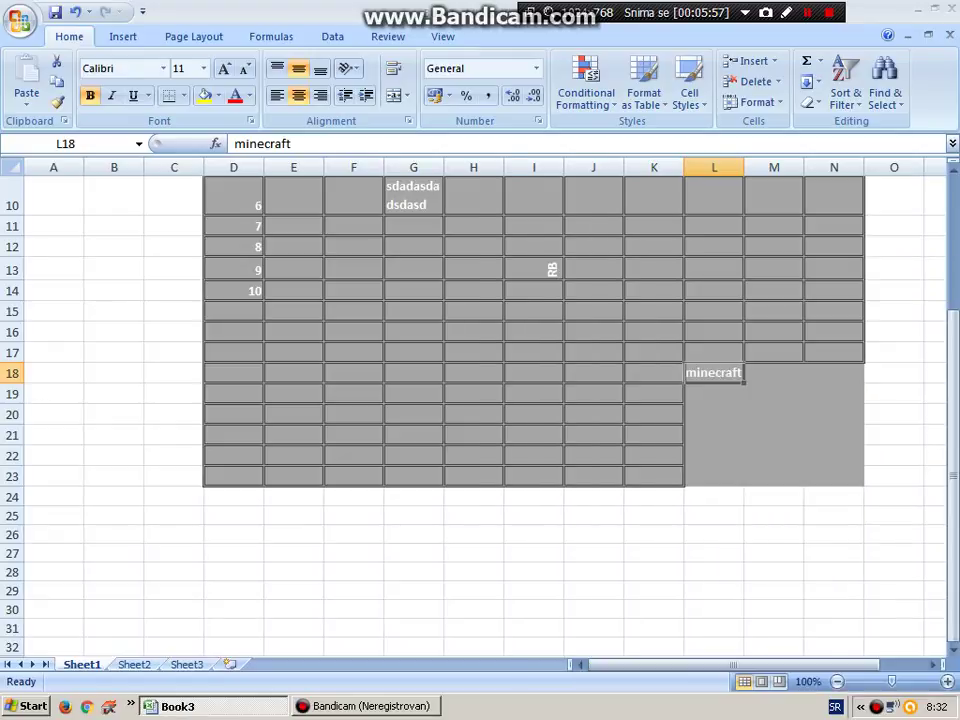
{"action": "left_click", "coordinate": [773, 455]}
{"action": "left_click", "coordinate": [713, 373]}
{"action": "left_click", "coordinate": [713, 311]}
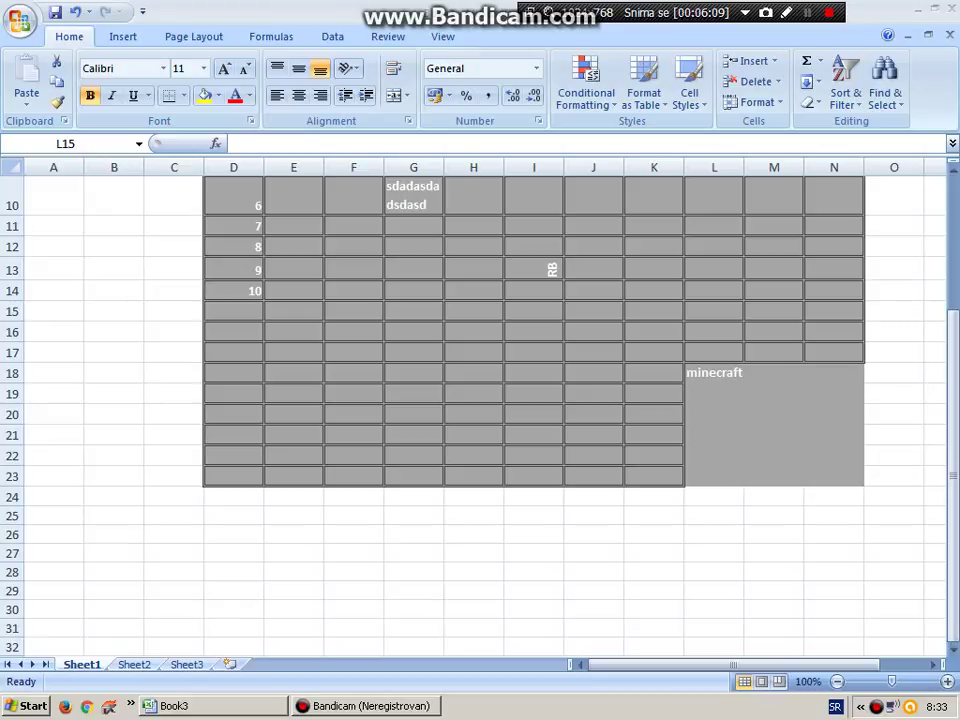
Select D10:K23 and give it a light blue fill from the mini toolbar palette.
{"action": "key", "text": "alt+Tab"}
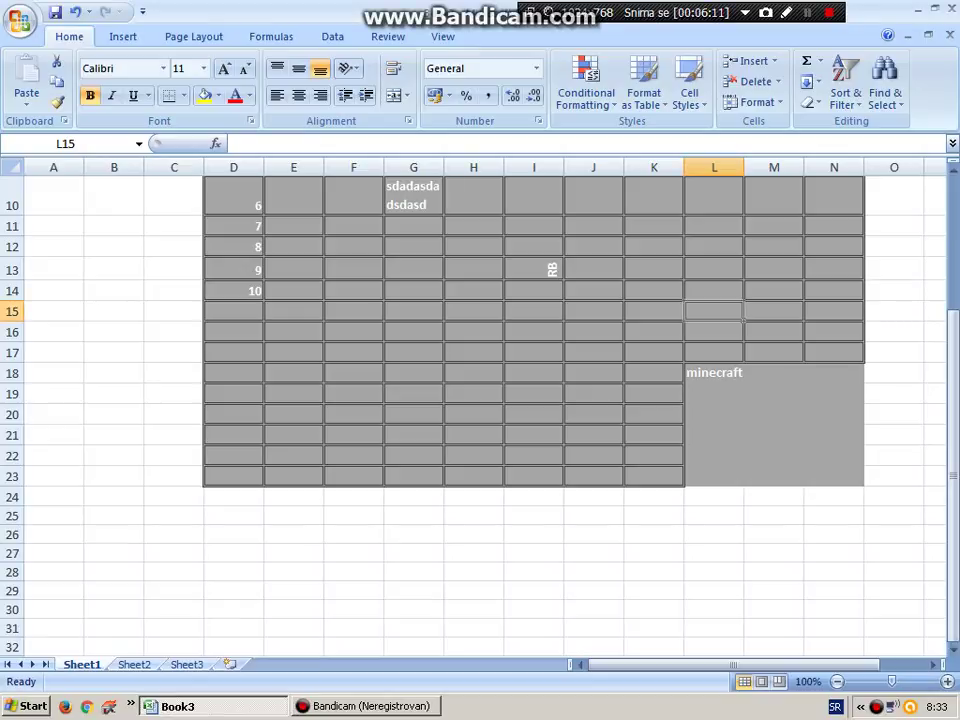
{"action": "left_click", "coordinate": [233, 197]}
{"action": "mouse_move", "coordinate": [233, 197]}
{"action": "left_mouse_down"}
{"action": "mouse_move", "coordinate": [774, 311]}
{"action": "mouse_move", "coordinate": [774, 373]}
{"action": "mouse_move", "coordinate": [834, 352]}
{"action": "left_mouse_up"}
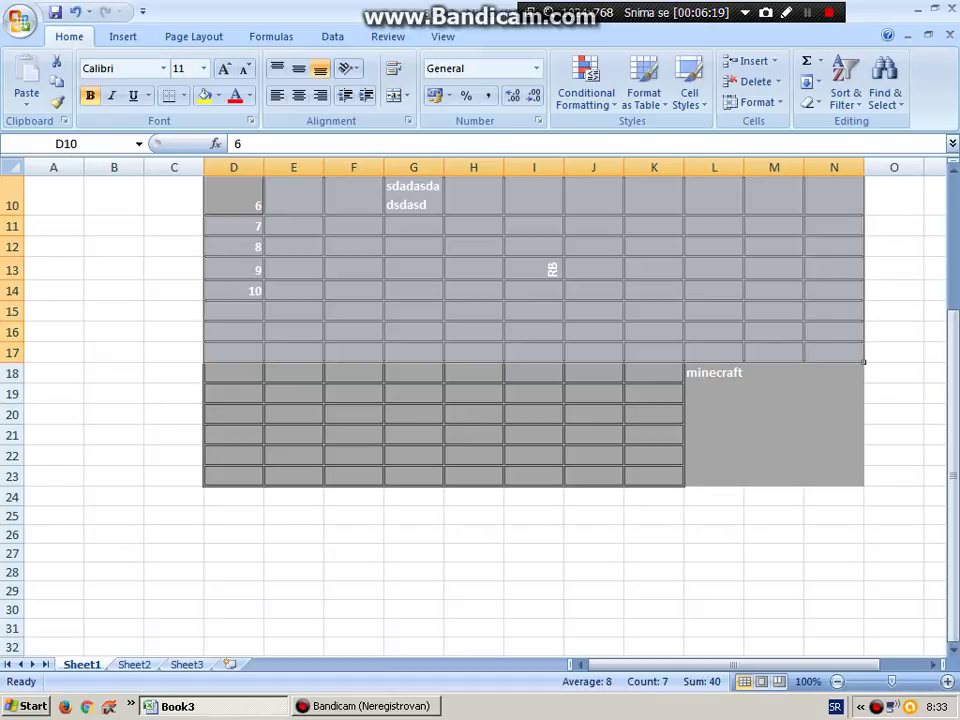
{"action": "mouse_move", "coordinate": [233, 331]}
{"action": "left_mouse_down"}
{"action": "mouse_move", "coordinate": [413, 476]}
{"action": "mouse_move", "coordinate": [654, 393]}
{"action": "mouse_move", "coordinate": [654, 352]}
{"action": "left_mouse_up"}
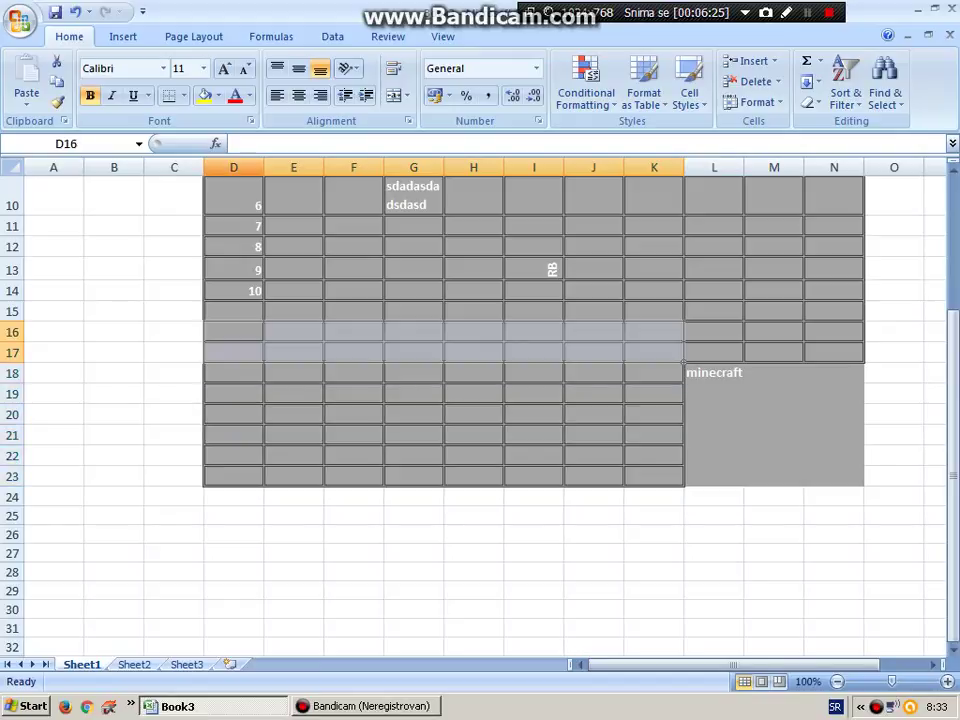
{"action": "mouse_move", "coordinate": [233, 200]}
{"action": "left_mouse_down"}
{"action": "mouse_move", "coordinate": [684, 269]}
{"action": "mouse_move", "coordinate": [684, 486]}
{"action": "left_mouse_up"}
{"action": "right_click", "coordinate": [512, 335]}
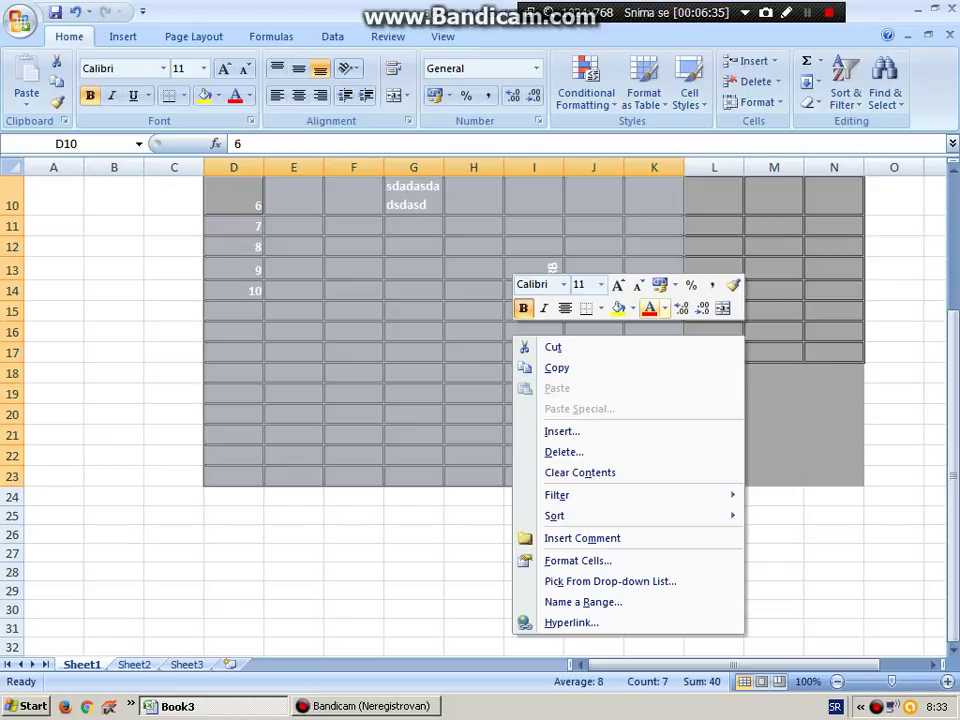
{"action": "left_click", "coordinate": [632, 308]}
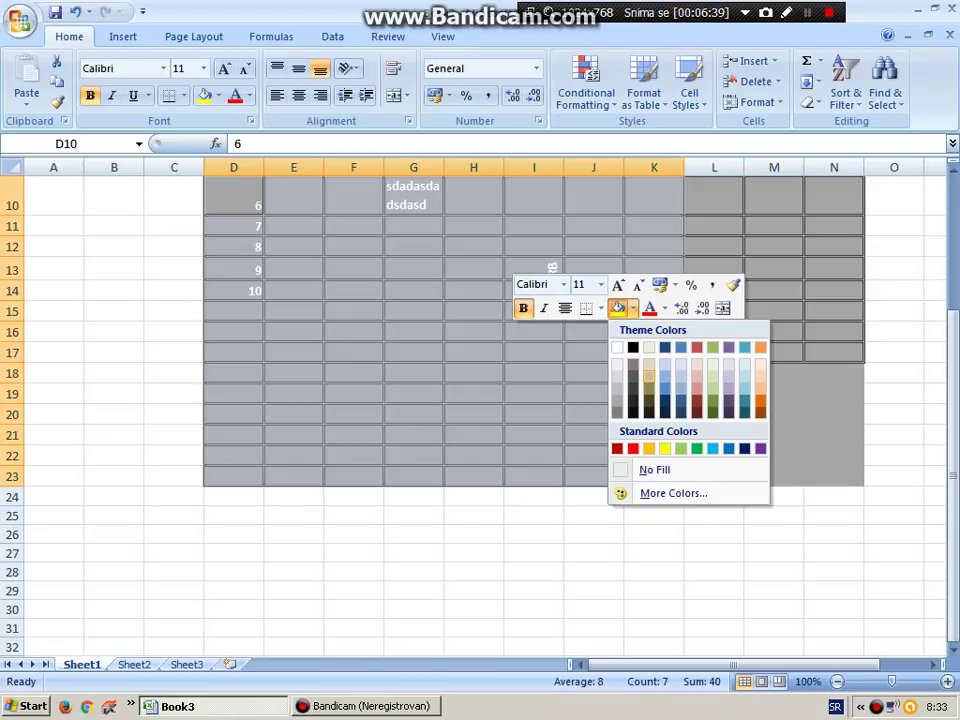
{"action": "key", "text": "Escape"}
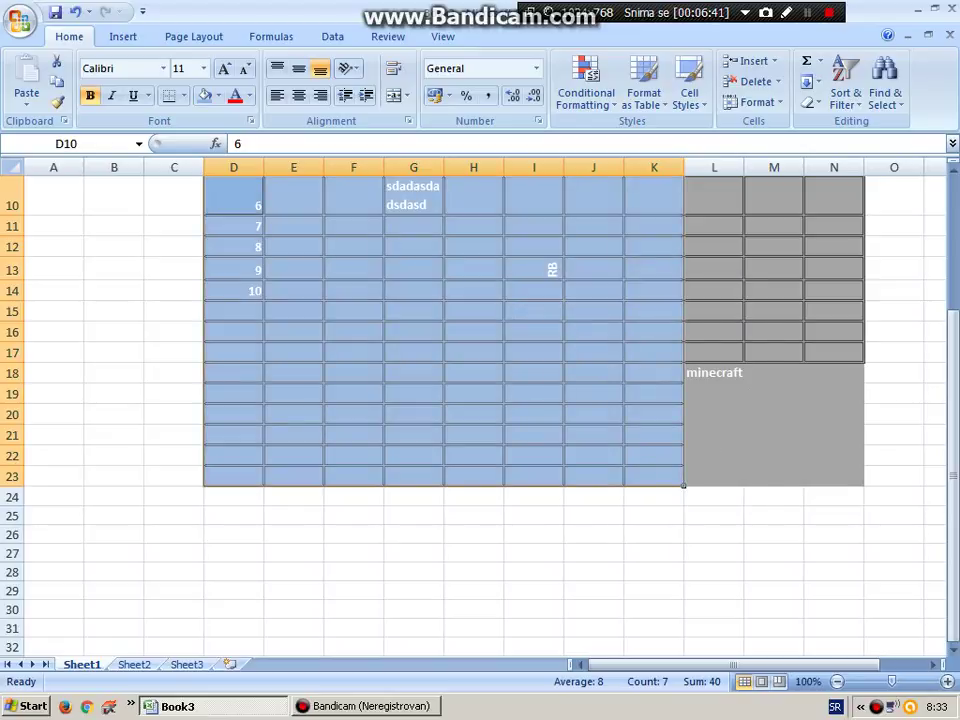
{"action": "left_click", "coordinate": [353, 246]}
{"action": "left_click", "coordinate": [800, 357]}
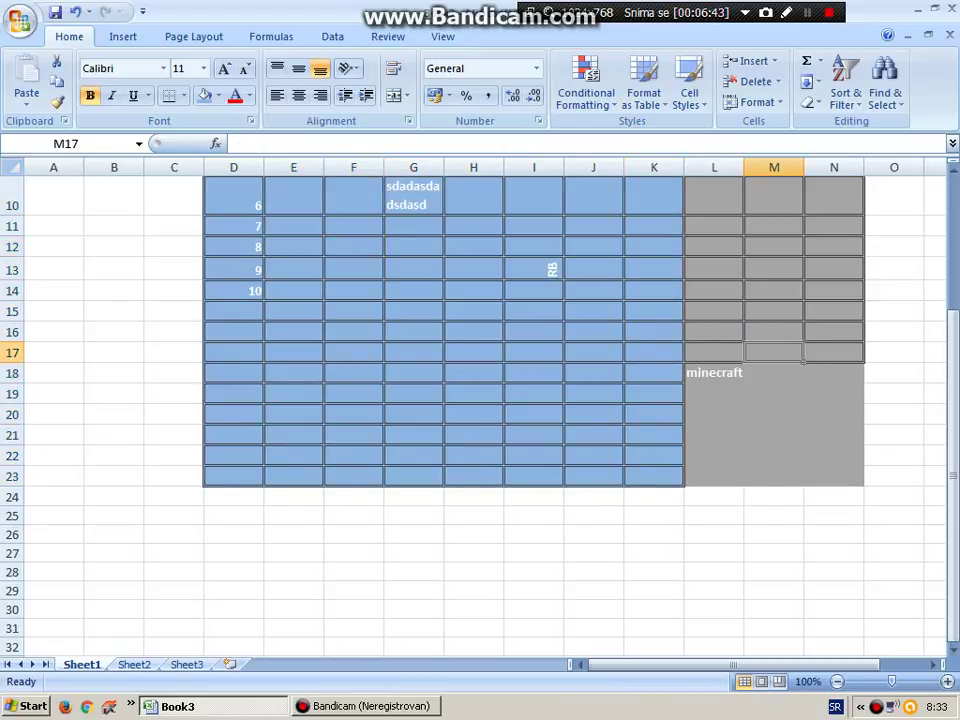
Select K10:N17 and give it a darker blue fill from the mini toolbar palette.
{"action": "mouse_move", "coordinate": [803, 360]}
{"action": "left_mouse_down"}
{"action": "mouse_move", "coordinate": [630, 378]}
{"action": "mouse_move", "coordinate": [840, 357]}
{"action": "mouse_move", "coordinate": [640, 205]}
{"action": "left_mouse_up"}
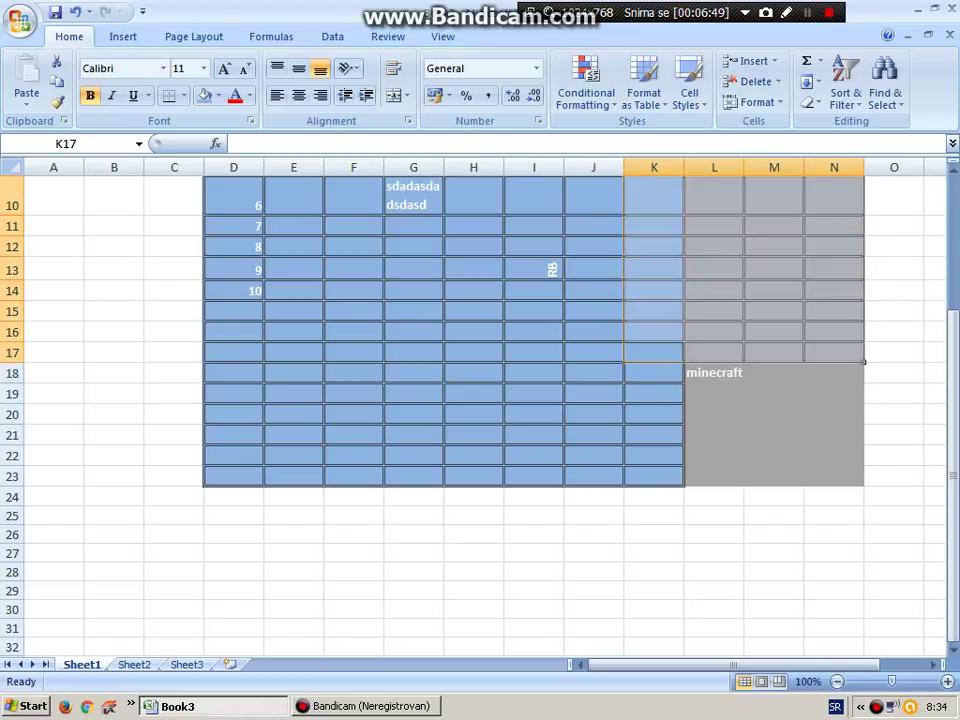
{"action": "right_click", "coordinate": [588, 212]}
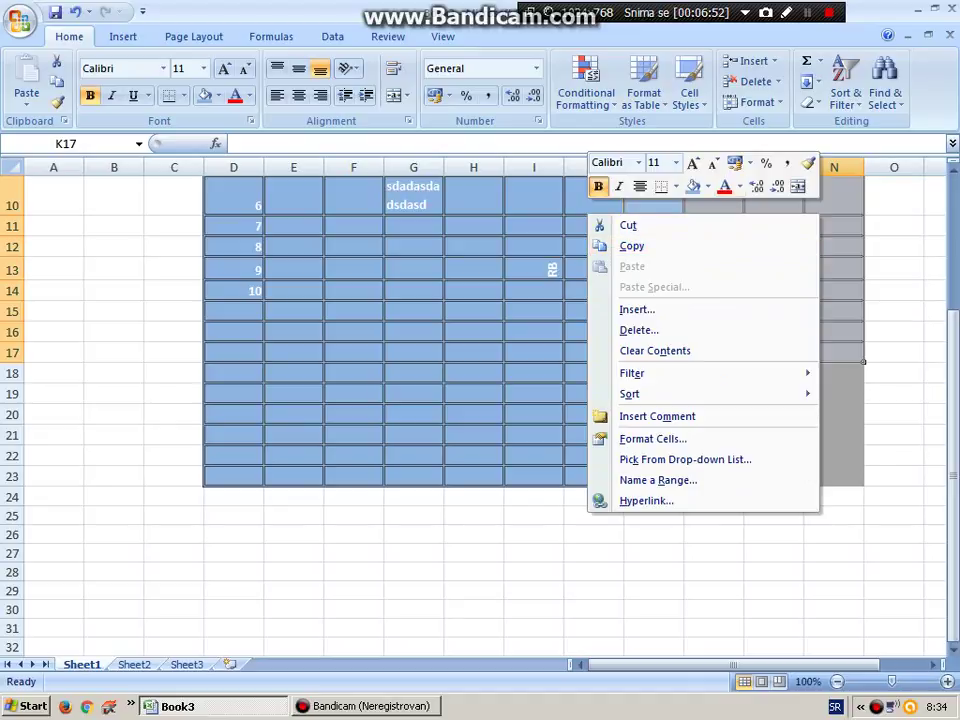
{"action": "left_click", "coordinate": [707, 186]}
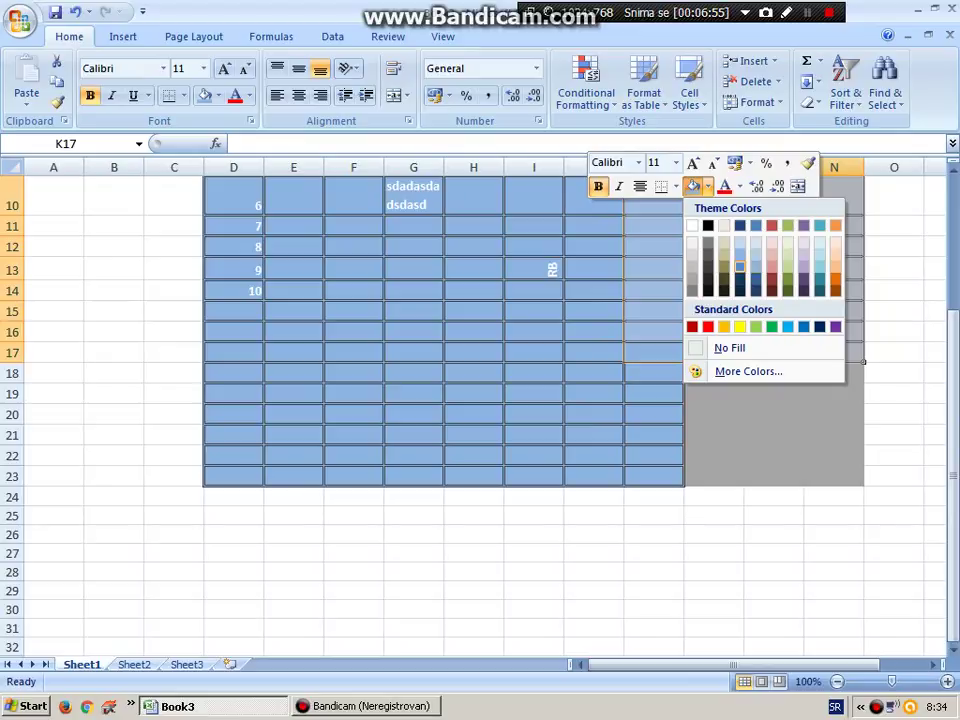
{"action": "left_click", "coordinate": [739, 266]}
{"action": "left_click", "coordinate": [533, 311]}
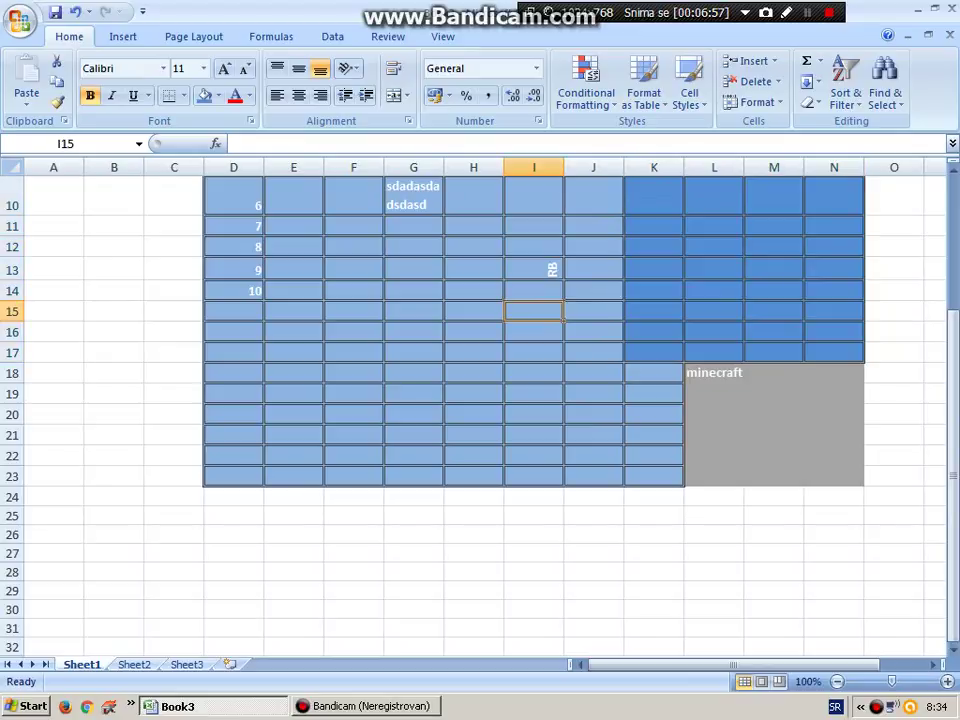
{"action": "left_click", "coordinate": [654, 413]}
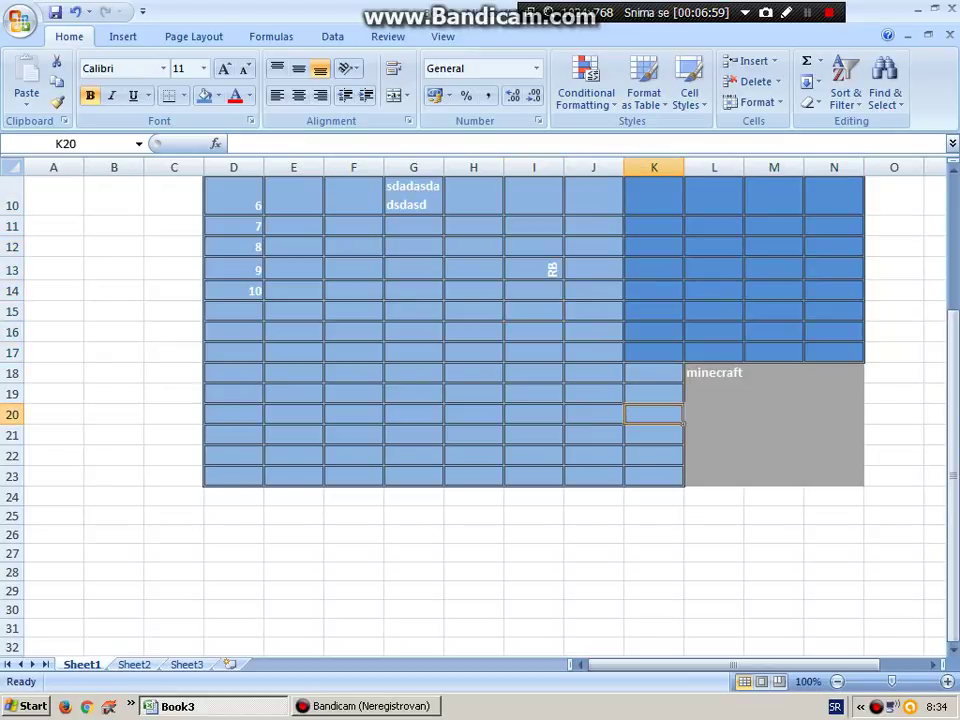
{"action": "left_click", "coordinate": [714, 413]}
Select K18:N23, including the minecraft cell, and give it a light olive green fill.
{"action": "mouse_move", "coordinate": [654, 476]}
{"action": "left_mouse_down"}
{"action": "mouse_move", "coordinate": [834, 455]}
{"action": "mouse_move", "coordinate": [834, 372]}
{"action": "left_mouse_up"}
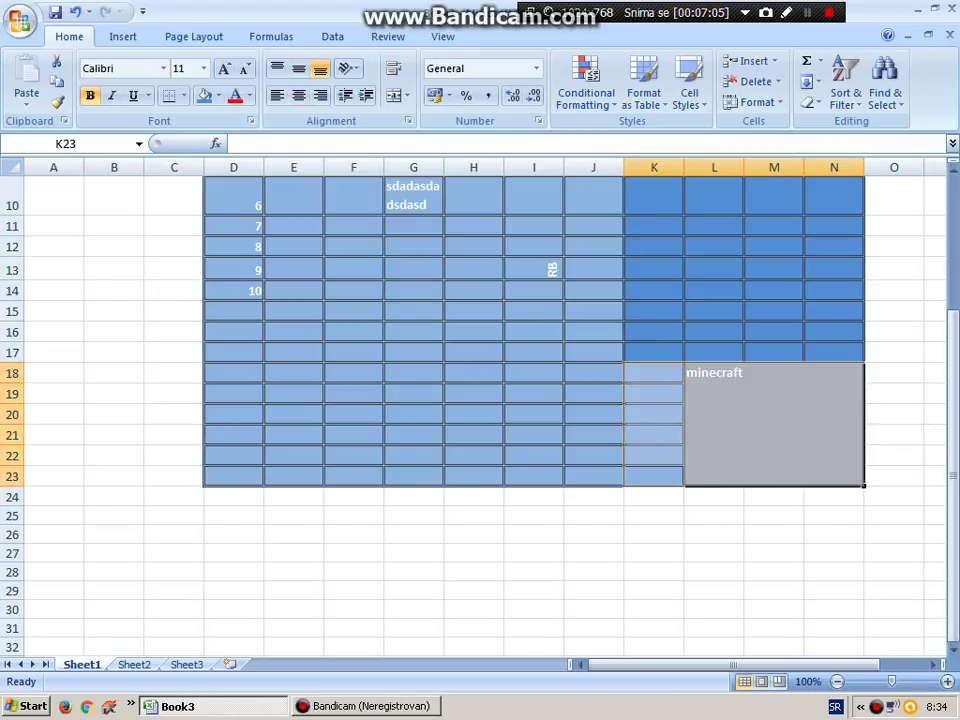
{"action": "right_click", "coordinate": [880, 420]}
{"action": "right_click", "coordinate": [686, 428]}
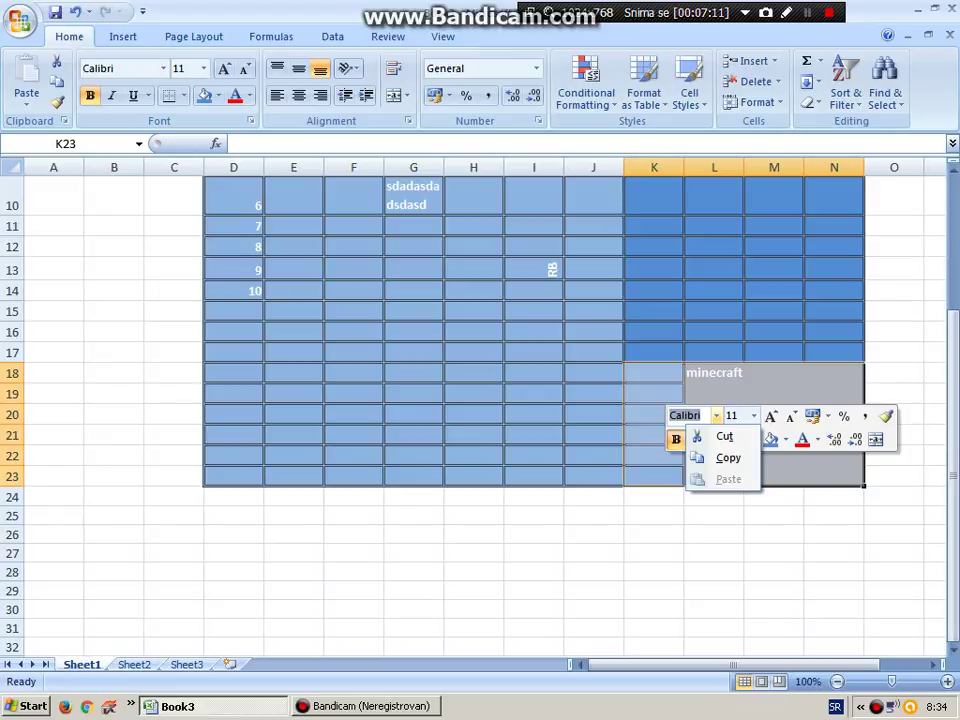
{"action": "left_click", "coordinate": [786, 439]}
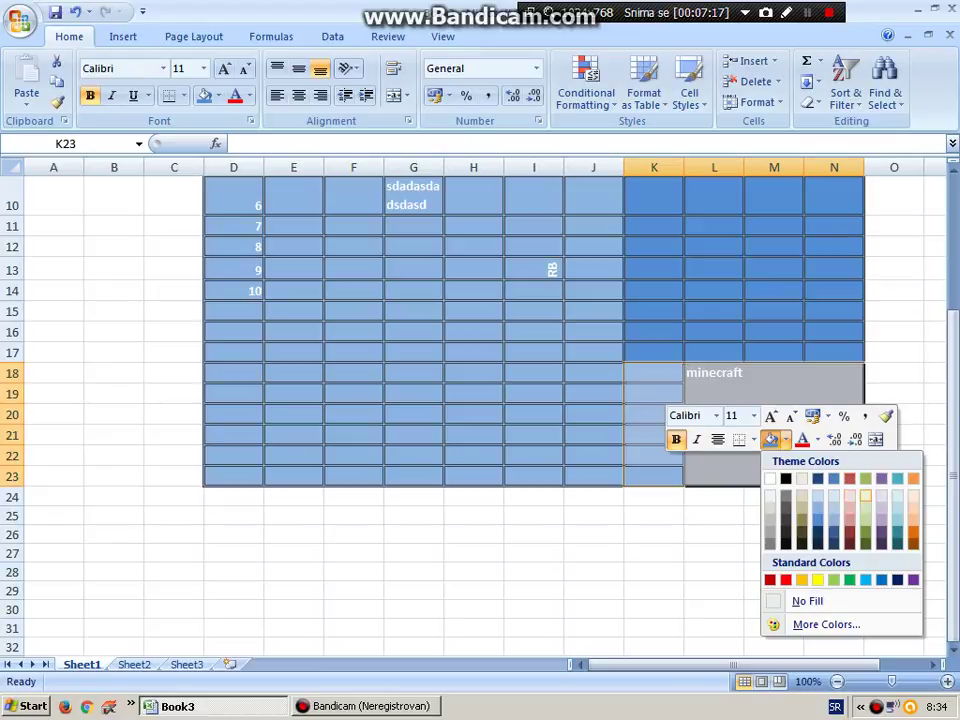
{"action": "left_click", "coordinate": [865, 507]}
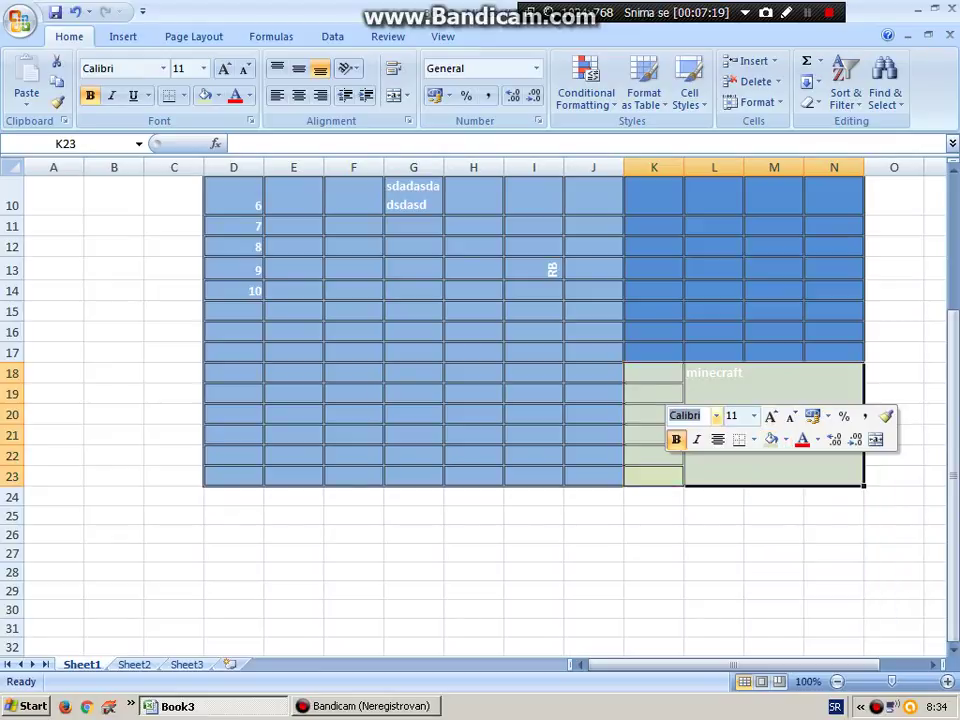
Deselect the green block and scroll back up toward row 1.
{"action": "left_click", "coordinate": [534, 352]}
{"action": "scroll", "coordinate": [534, 352], "scroll_direction": "up", "scroll_amount": 3}
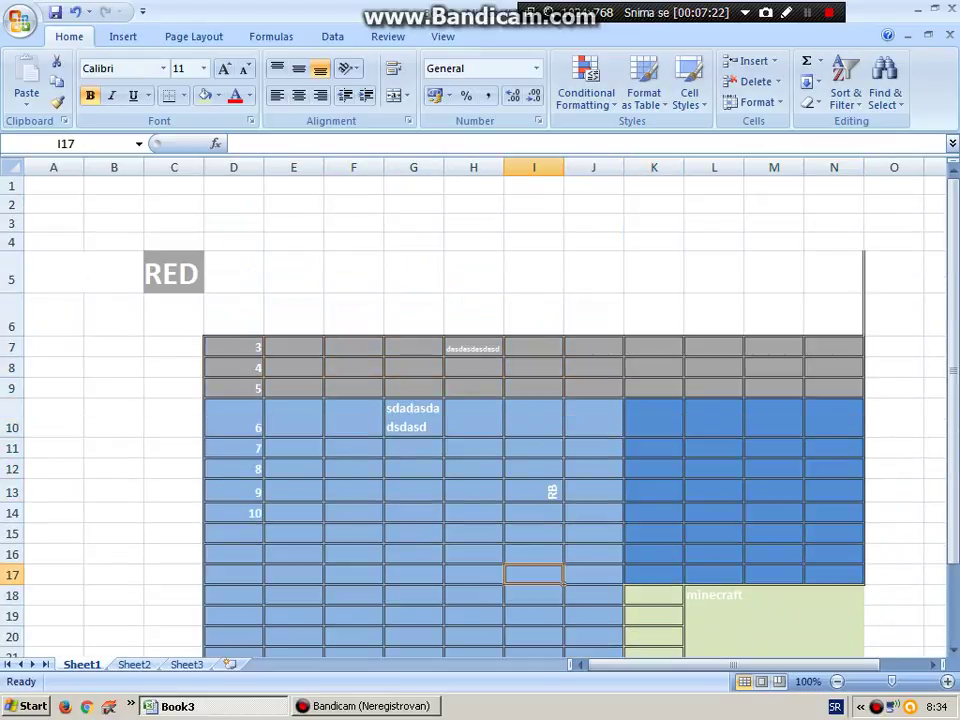